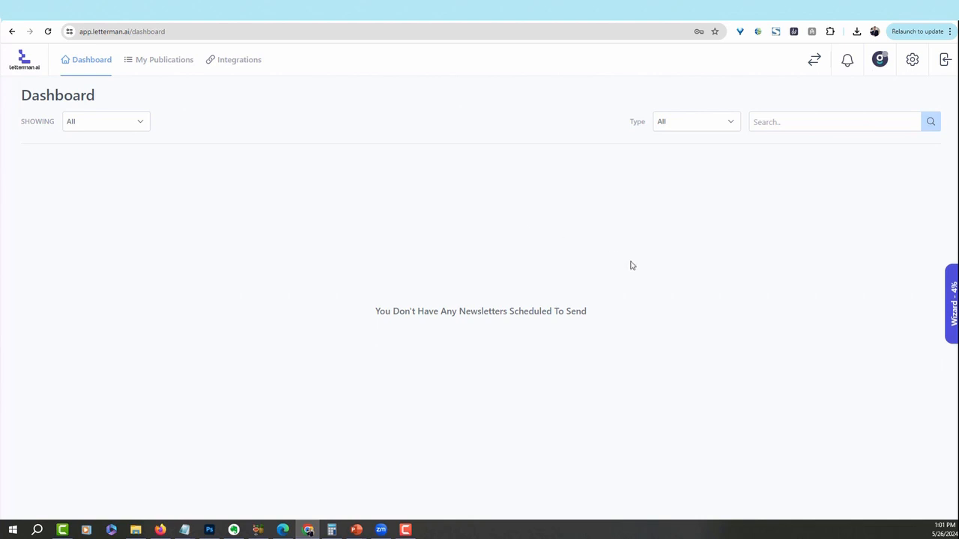
- Look through the Letterman Pro Wizard's goals, viewing the Create A Publication goal and the welcome video, and close the wizard
left_click(952, 303)
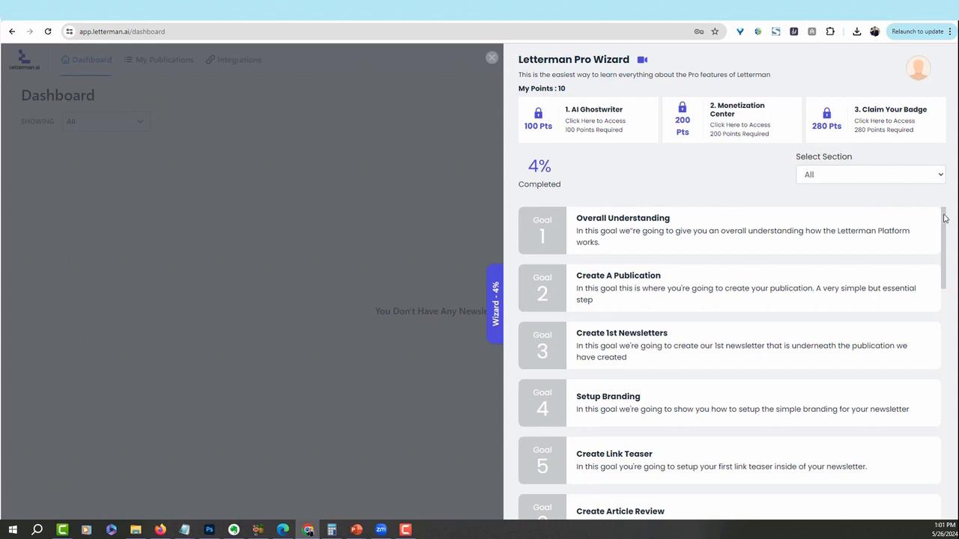
left_click_drag(945, 218, 948, 196)
left_click(744, 290)
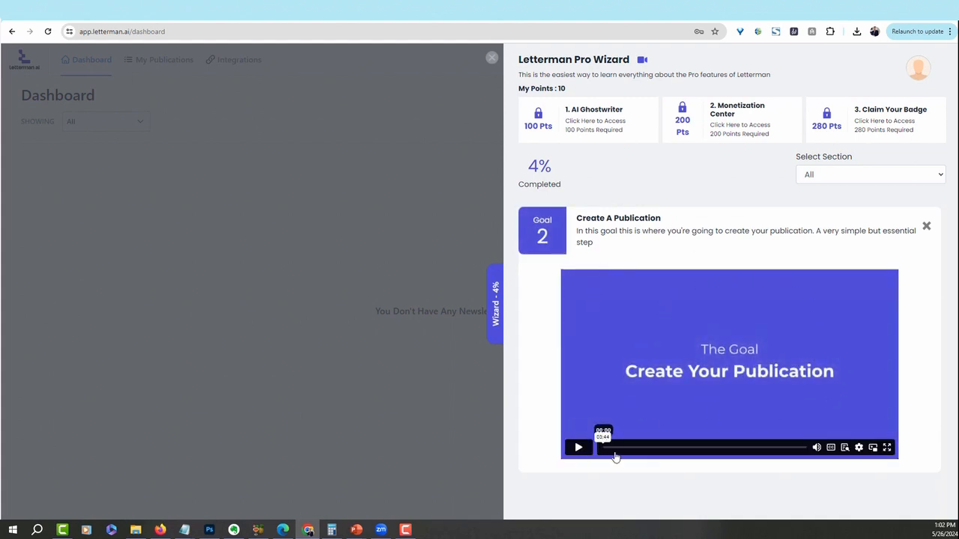
left_click(926, 226)
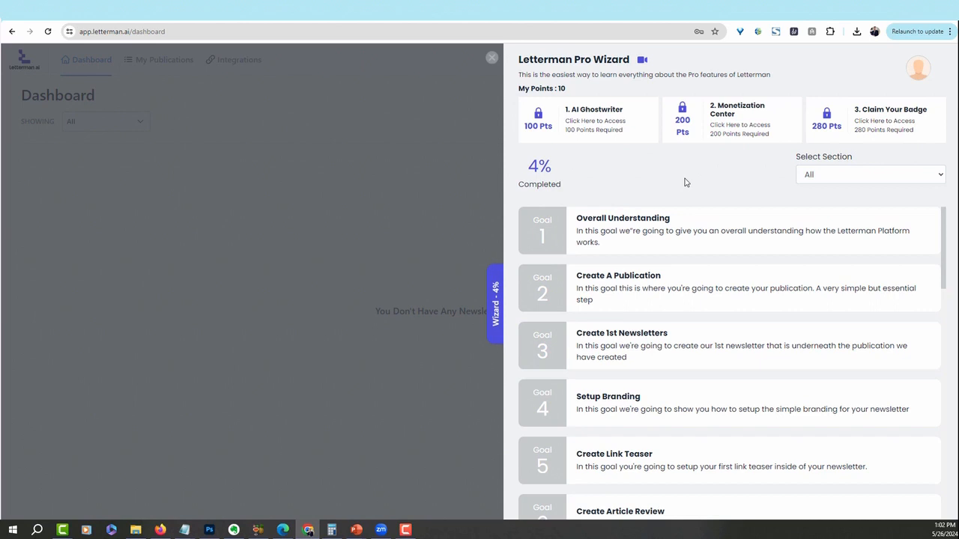
left_click(642, 60)
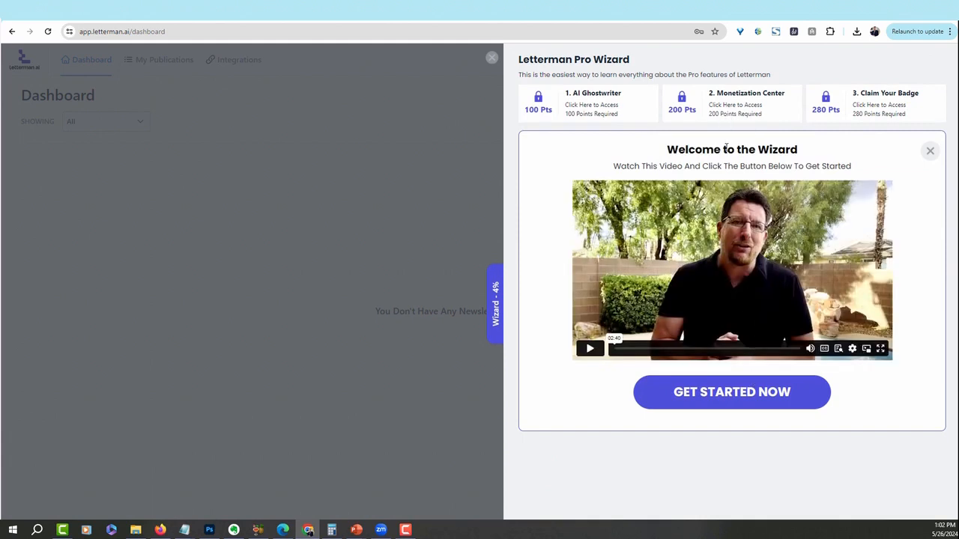
left_click(929, 150)
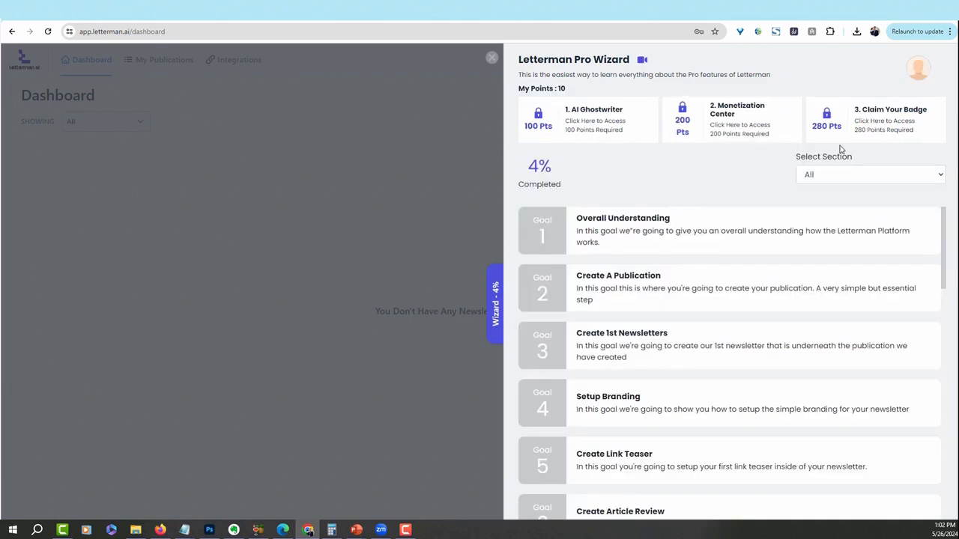
left_click(496, 310)
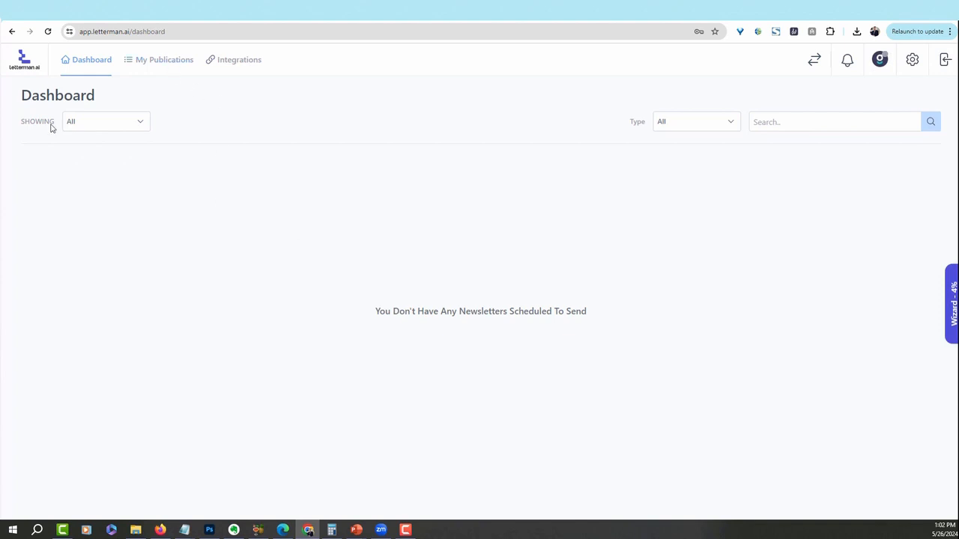
- Start a new publication under My Publications and upload the Urban Plant Care logo image for it
left_click(163, 60)
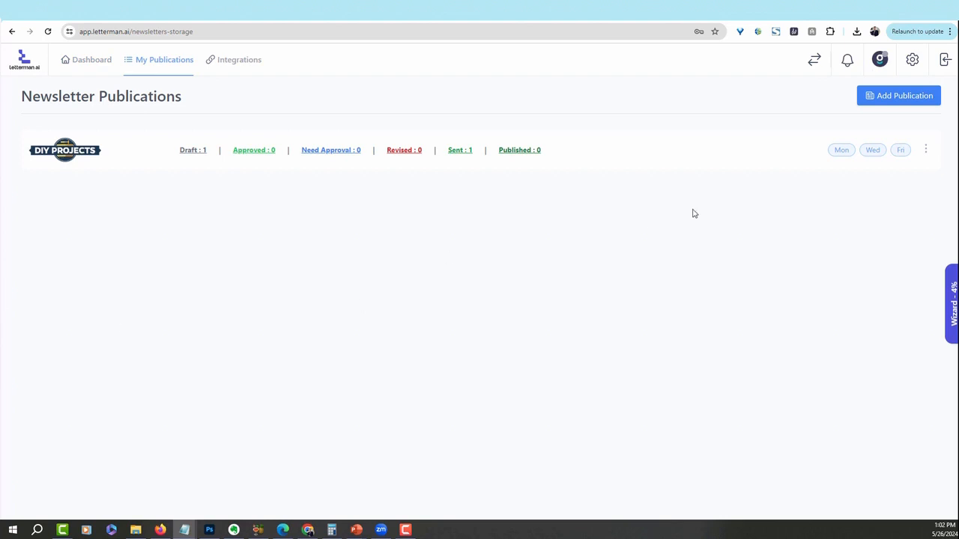
left_click(907, 97)
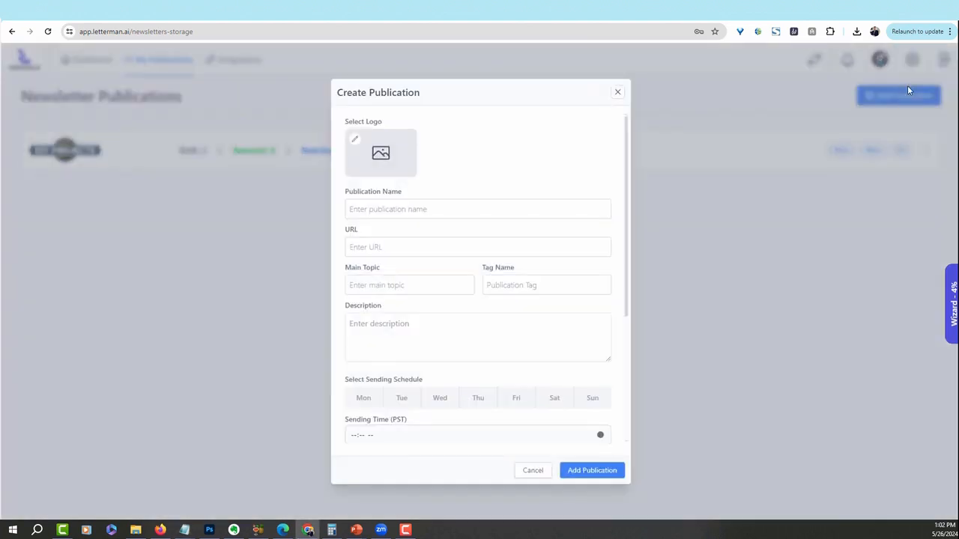
left_click(355, 141)
double_click(69, 179)
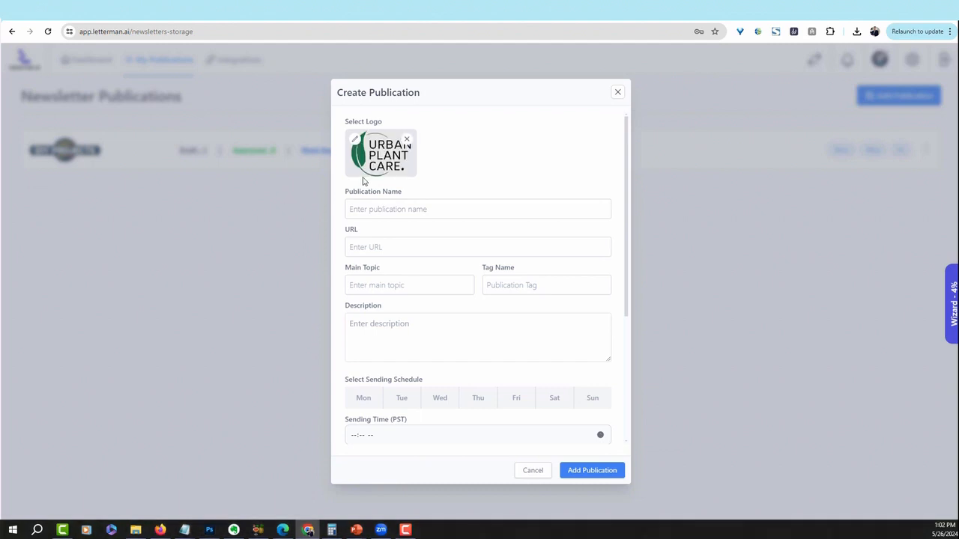
left_click(404, 203)
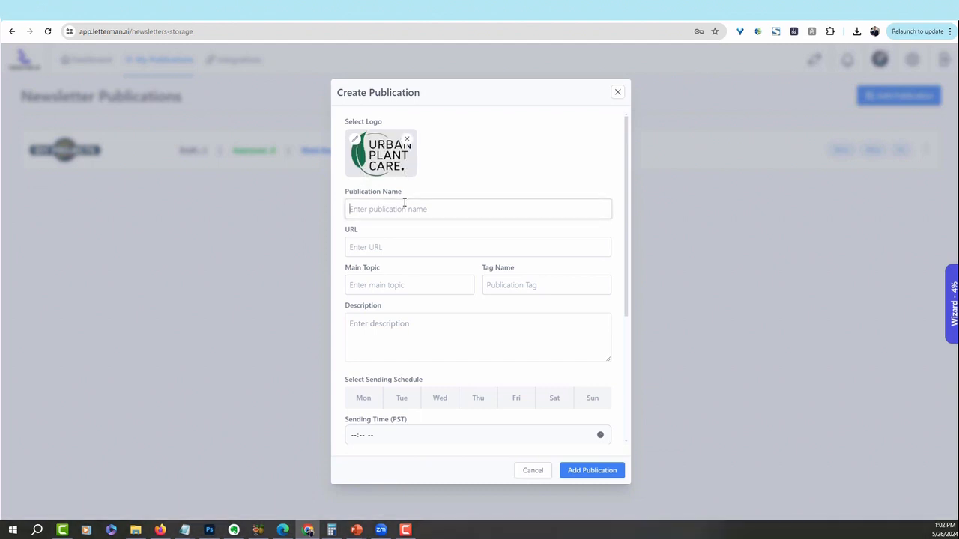
type("Urban Plant Care")
left_click(399, 251)
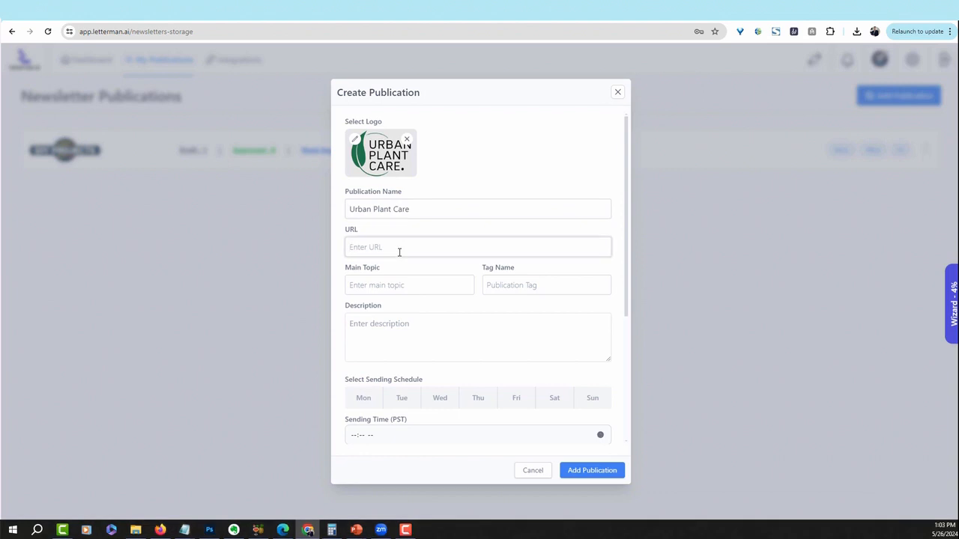
type("https://")
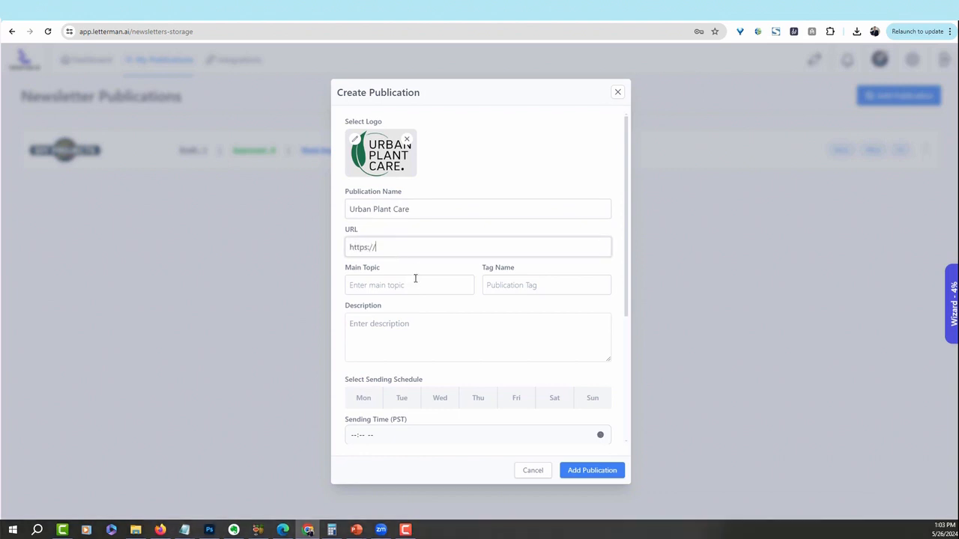
- Set the publication's main topic to "urban plant care" and its tag name to "nl-upc"
left_click(415, 285)
type("urban pl")
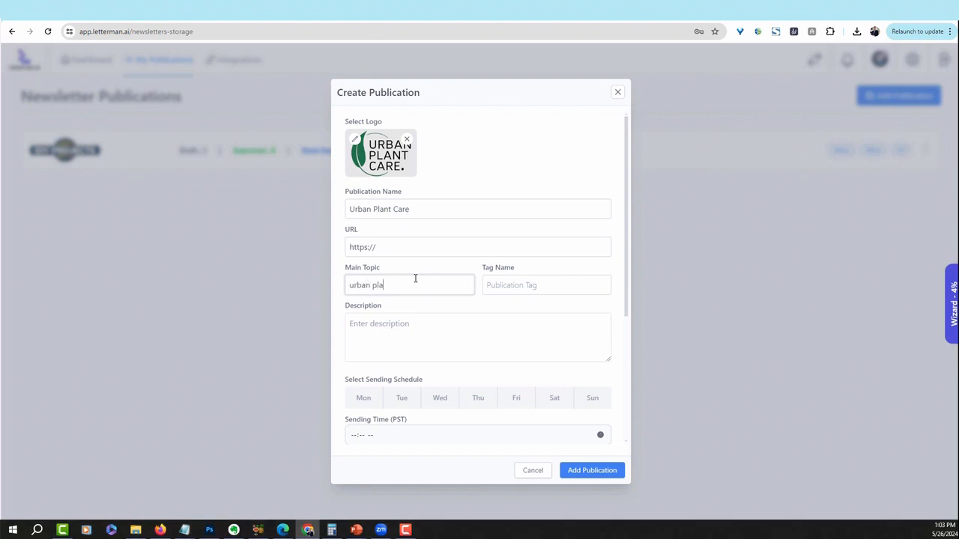
type("an")
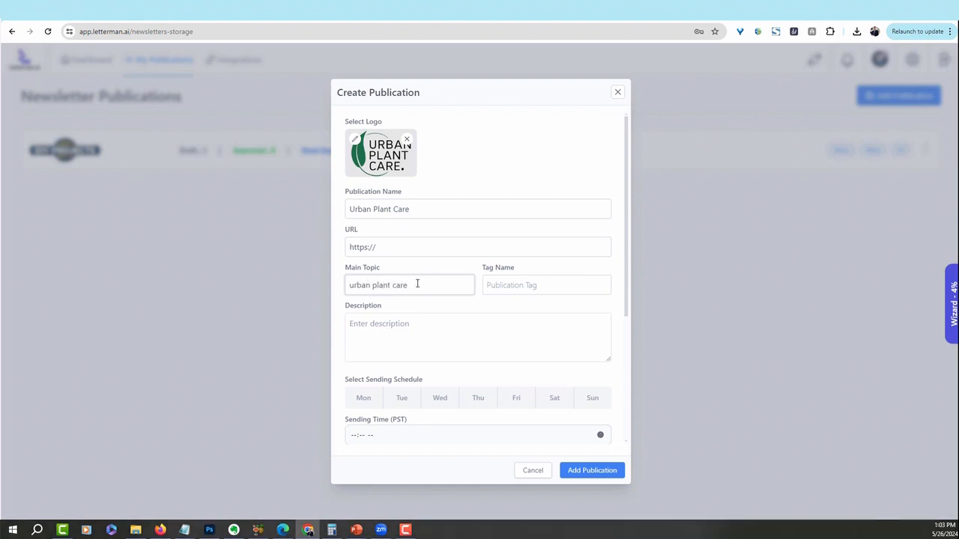
left_click(534, 282)
type("nl-upc")
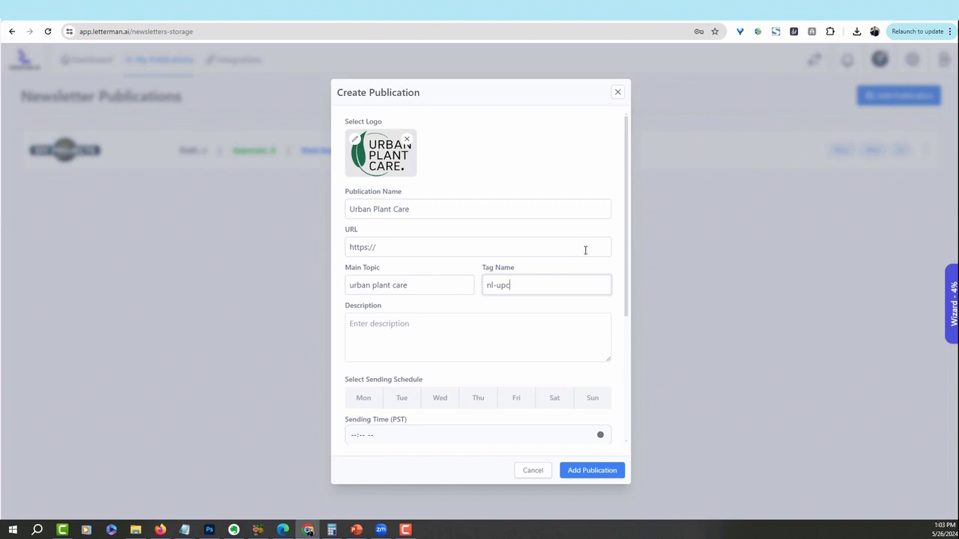
- Enter the publication description "This newsletter is focused on tips, strategies and resources all involving urban plant care"
scroll(628, 234, "down", 1)
left_click(379, 303)
type("This ")
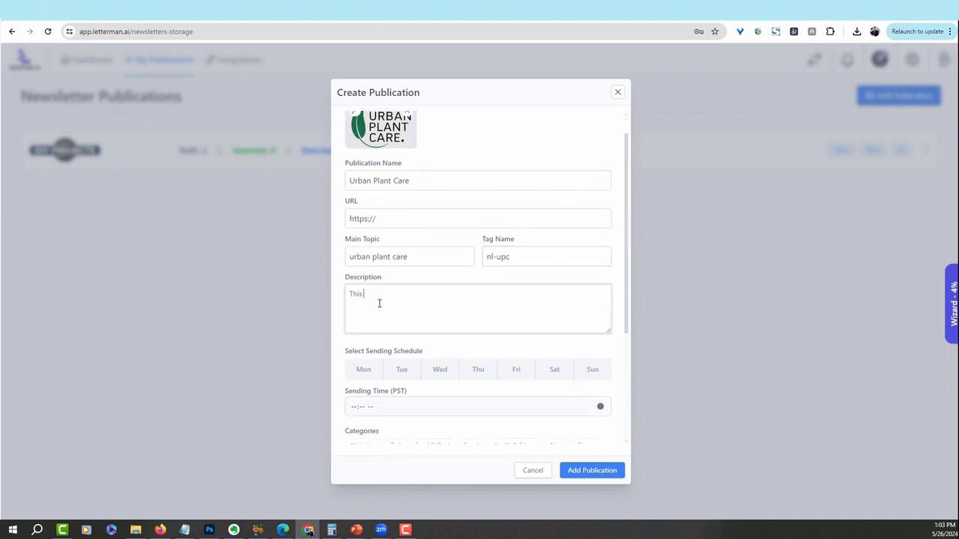
type("newsletter is focused on to")
type("ources al")
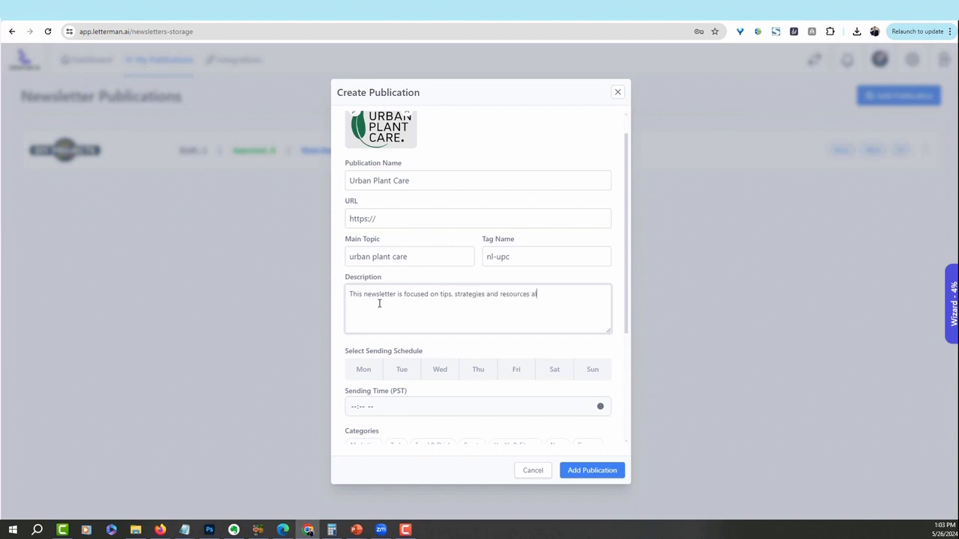
type("l involving ")
type("\"")
type("urb")
key("BackSpace")
type("e")
- Choose Wednesday, Friday and Sunday as the publication's sending days
scroll(475, 183, "down", 2)
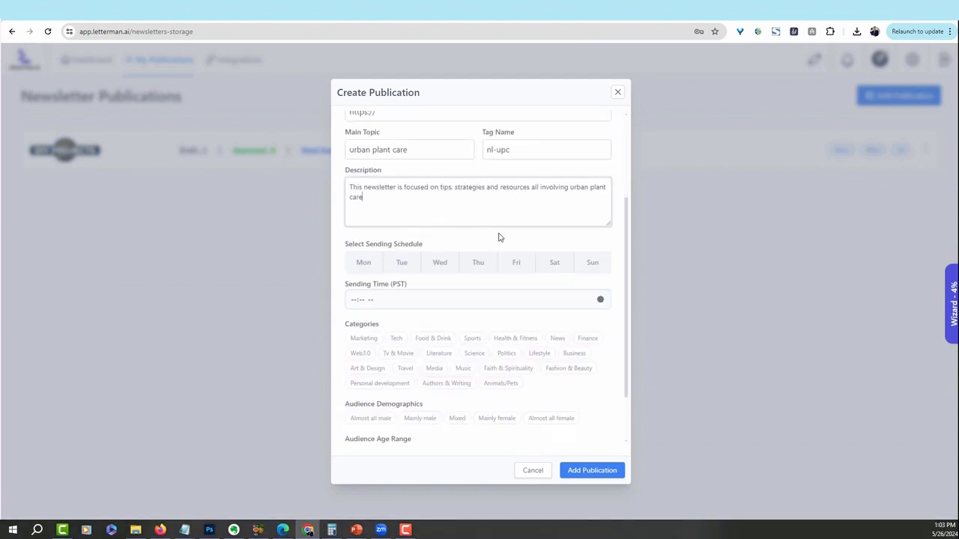
left_click(447, 268)
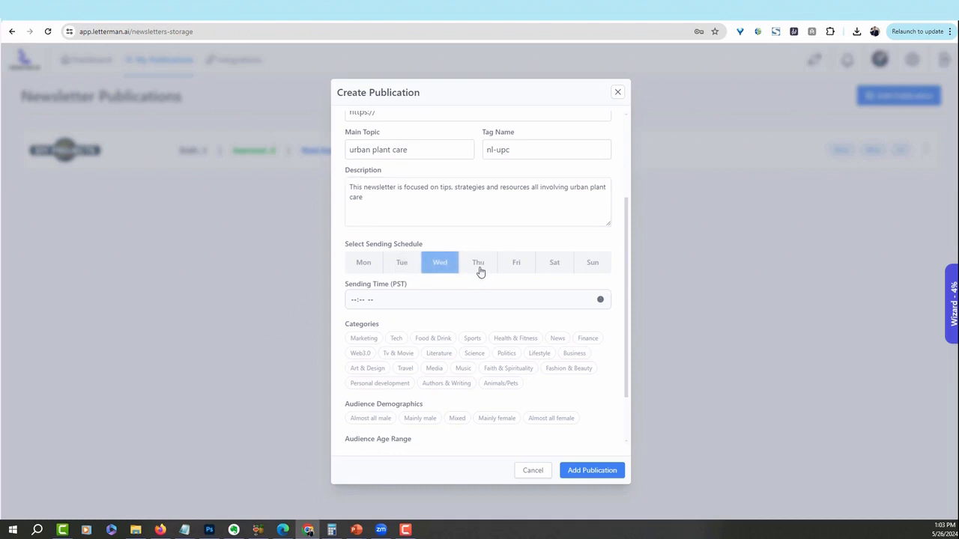
left_click(518, 265)
left_click(597, 267)
- Set the publication's sending time to 07:00 AM (PST)
left_click(508, 305)
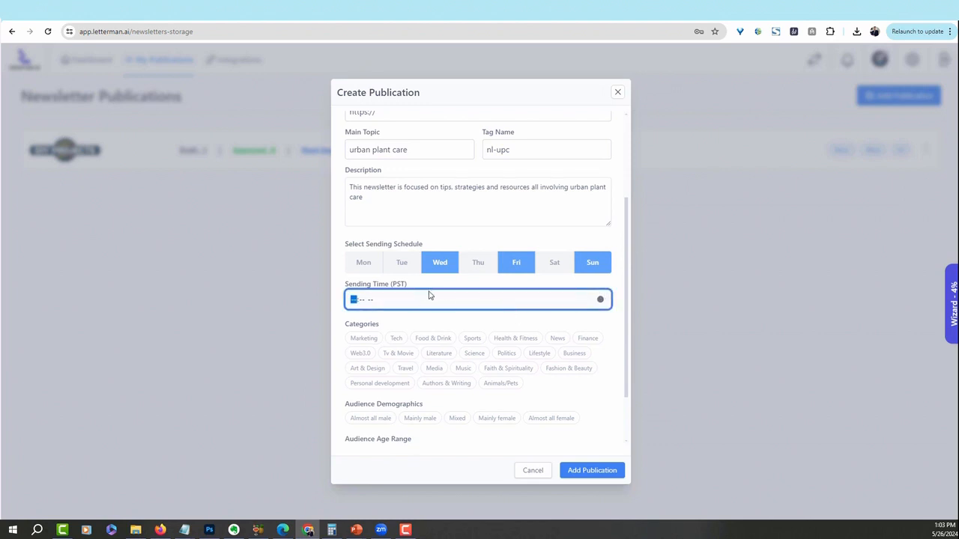
left_click(600, 300)
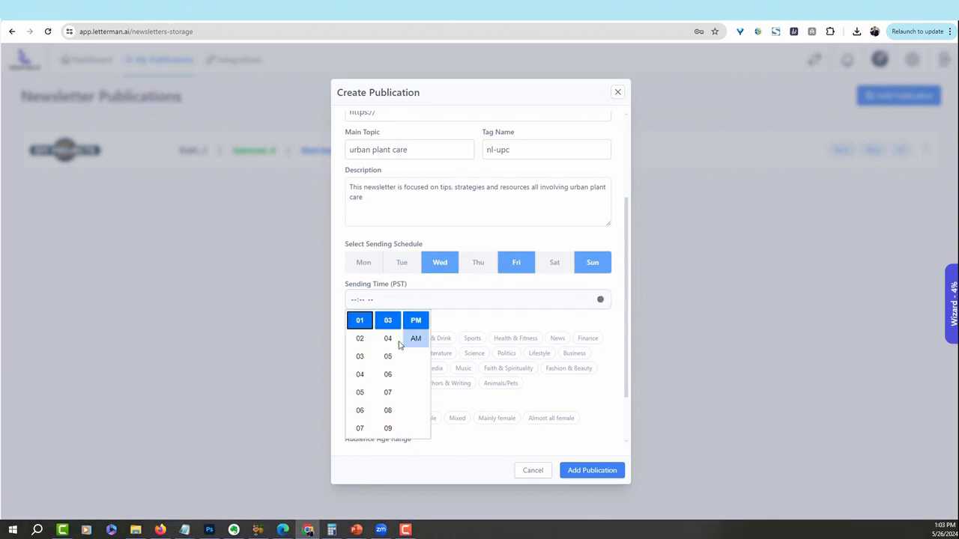
left_click(360, 428)
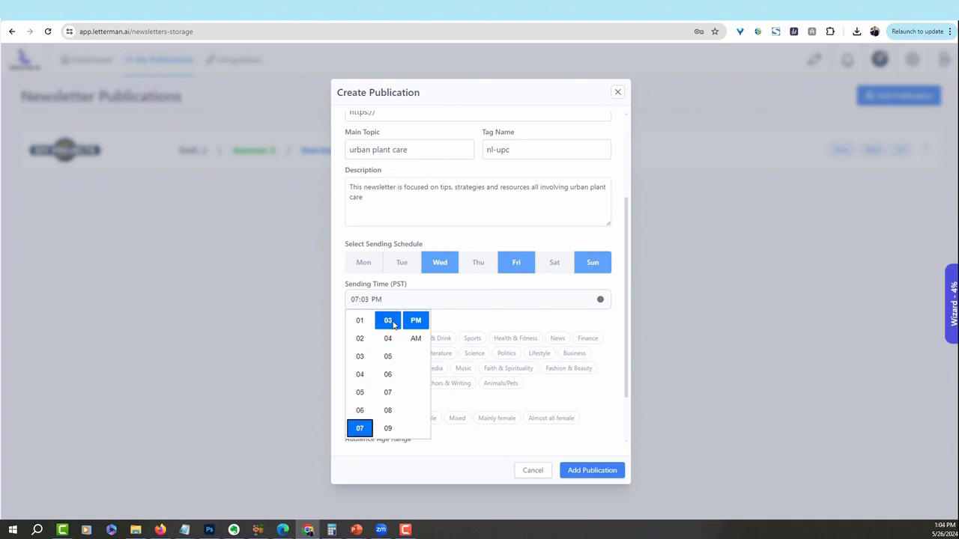
key("Up")
key("Down")
key("Right")
key("Up")
key("Up")
key("Up")
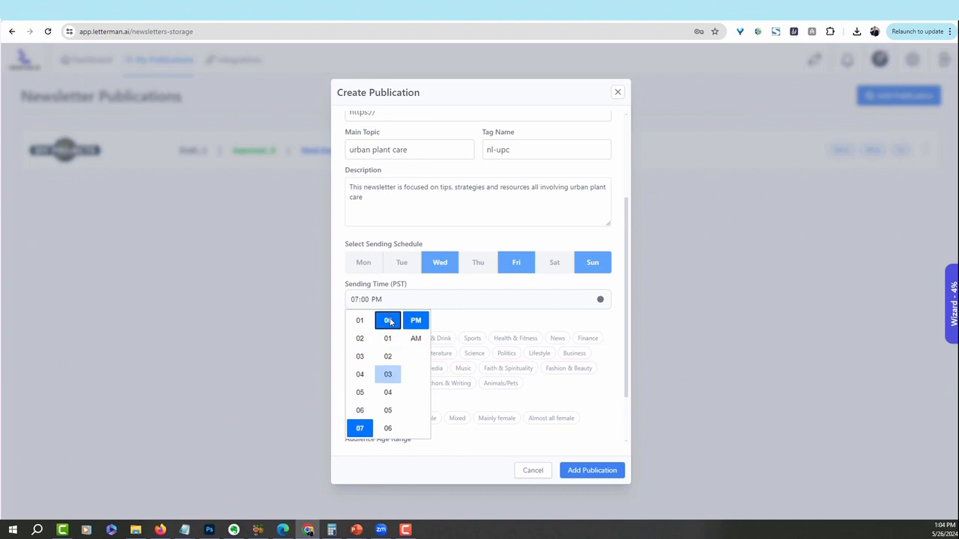
left_click(416, 338)
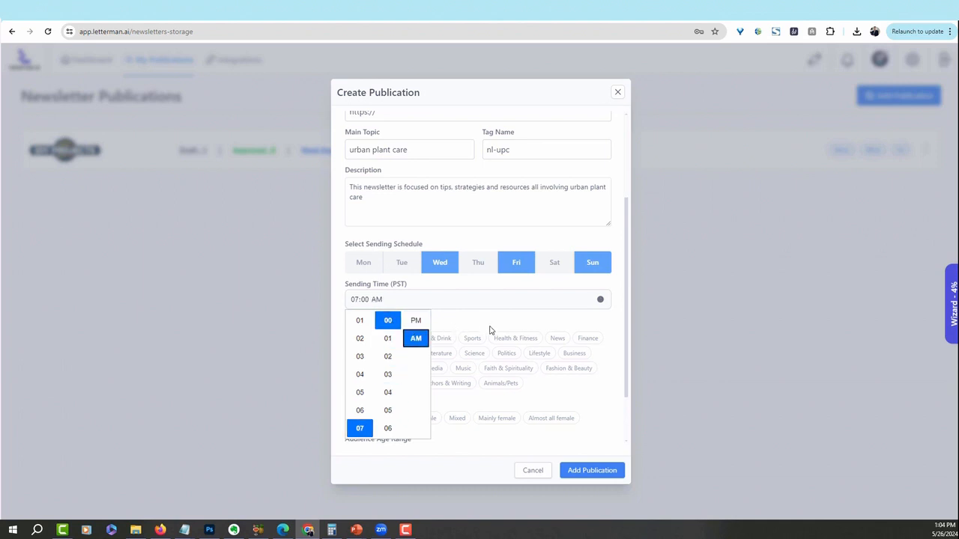
left_click(483, 324)
- Assign the Lifestyle category and define a mainly female audience in the 25 - 39, 40 - 59 and 60+ age ranges
scroll(628, 300, "down", 2)
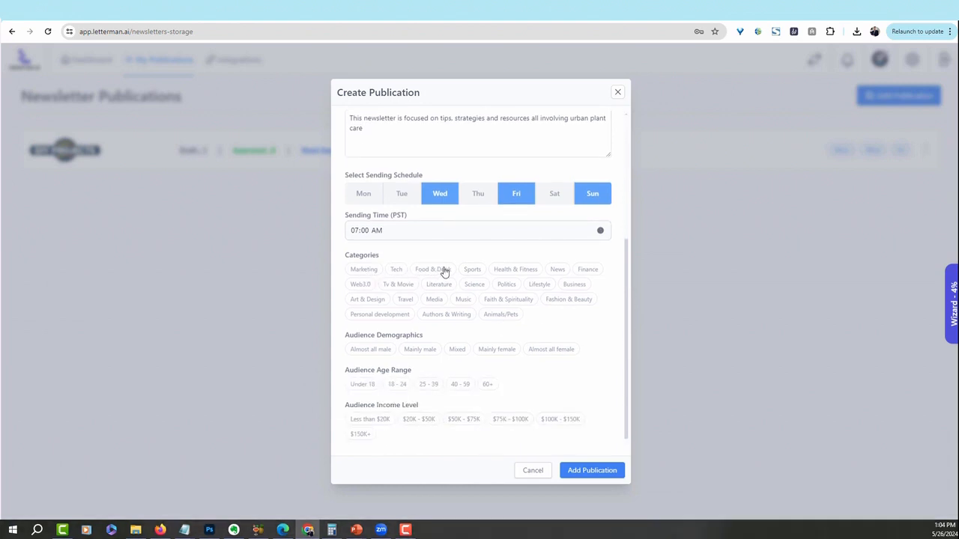
left_click(538, 288)
left_click(497, 350)
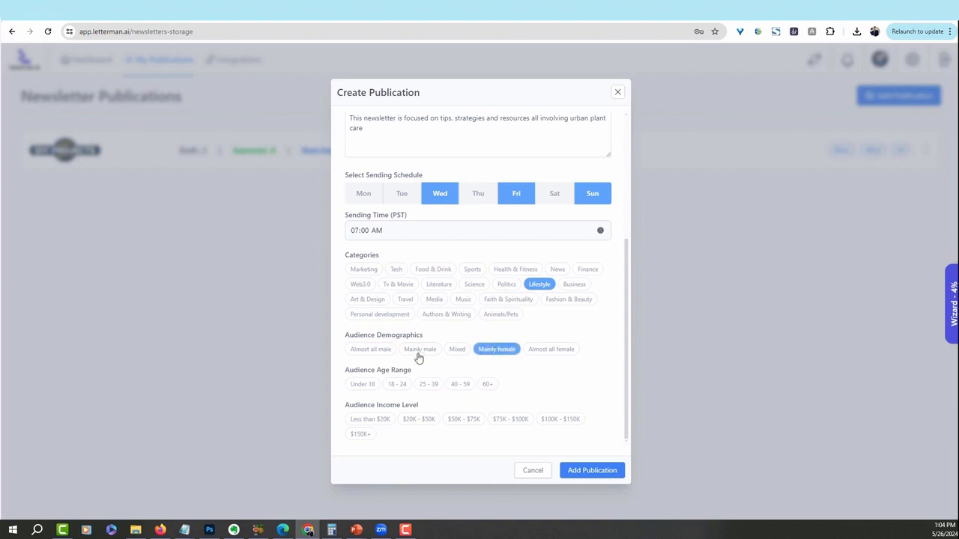
left_click(430, 385)
left_click(458, 385)
left_click(488, 385)
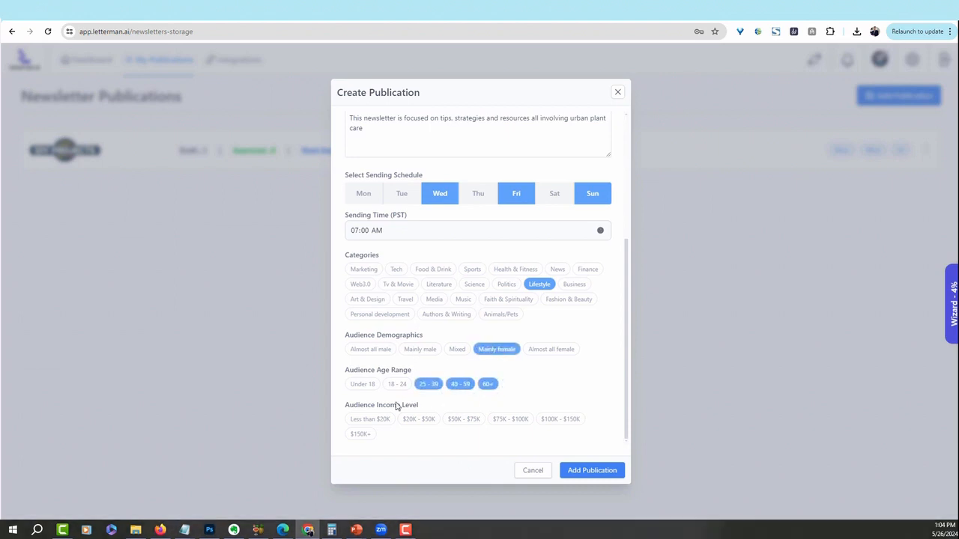
- Select the $50K - $75K, $75K - $100K and $100K - $150K audience income levels and add the publication
left_click(500, 421)
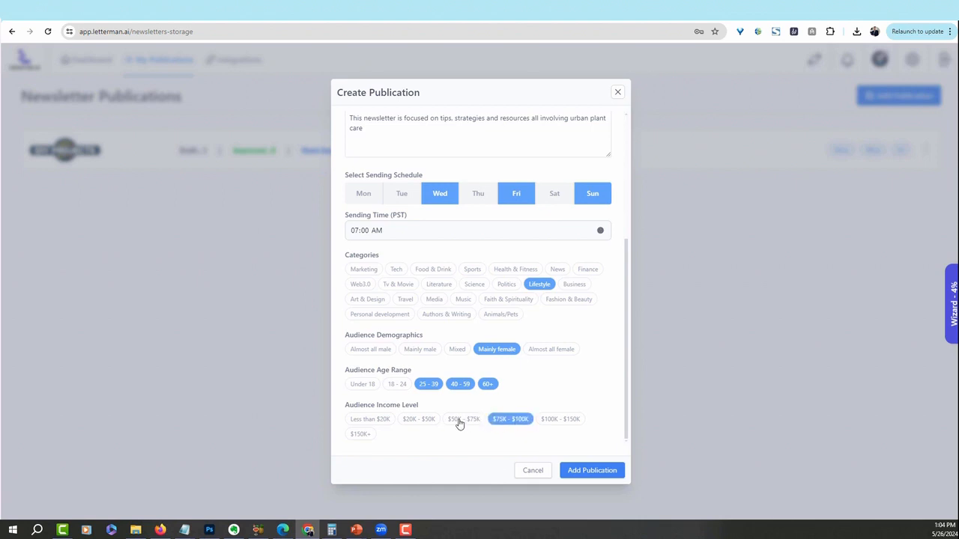
left_click(461, 421)
left_click(558, 422)
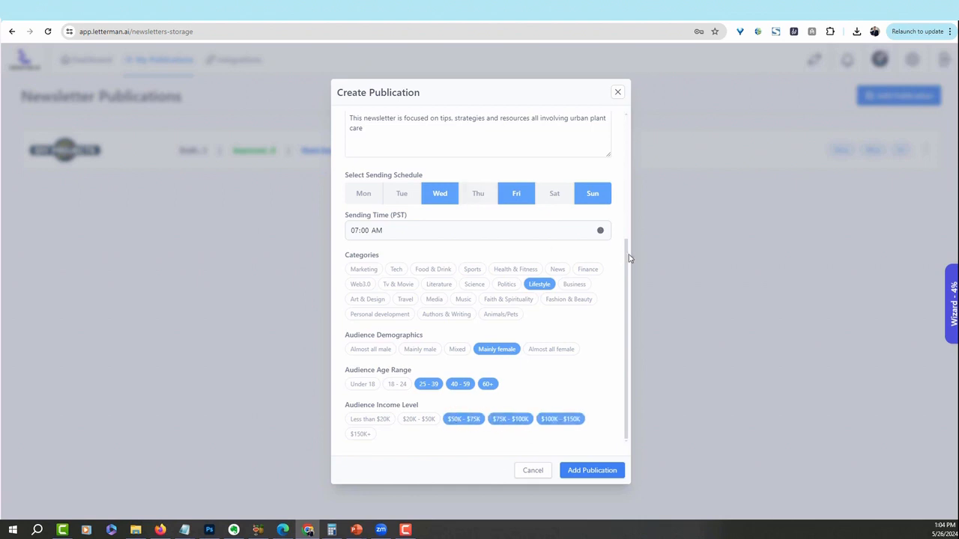
left_click(591, 472)
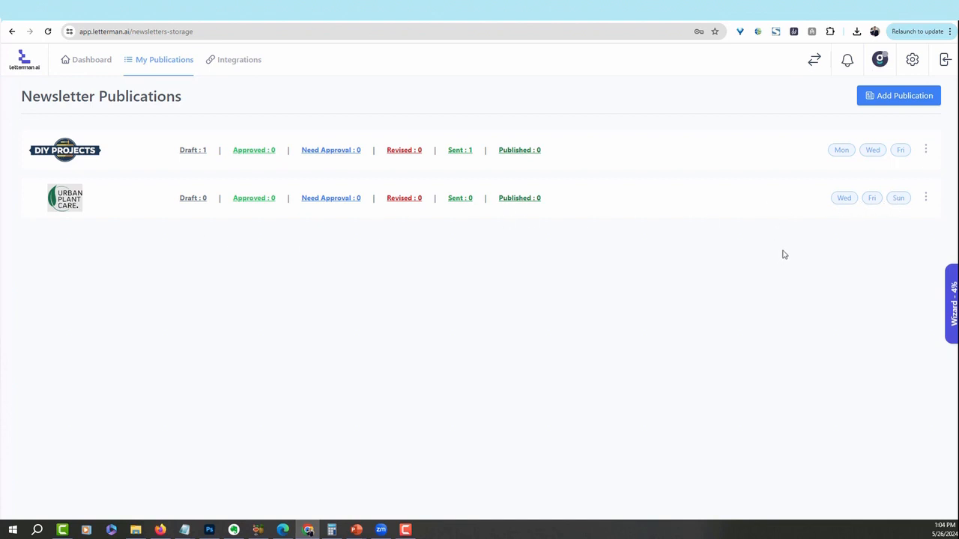
- Add a new newsletter to the Urban Plant Care publication
left_click(926, 198)
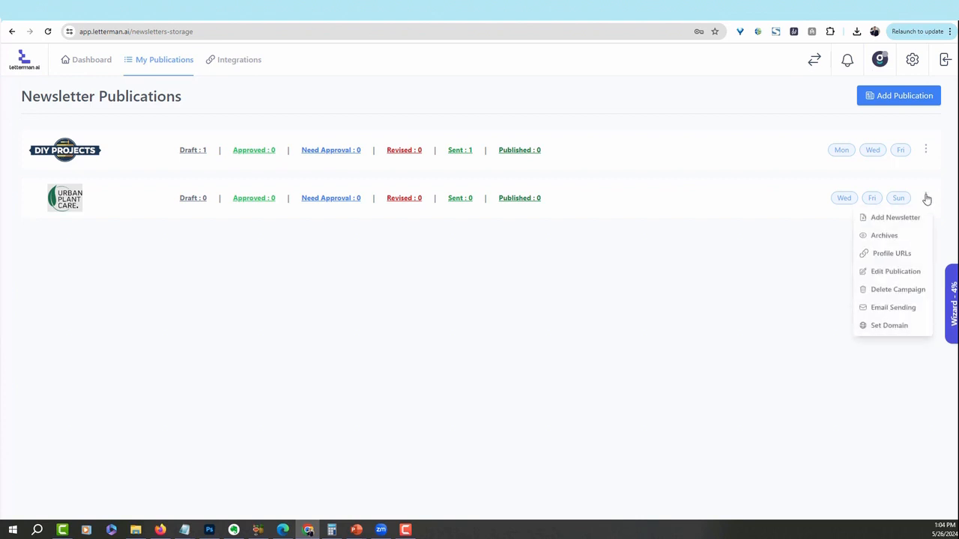
left_click(904, 219)
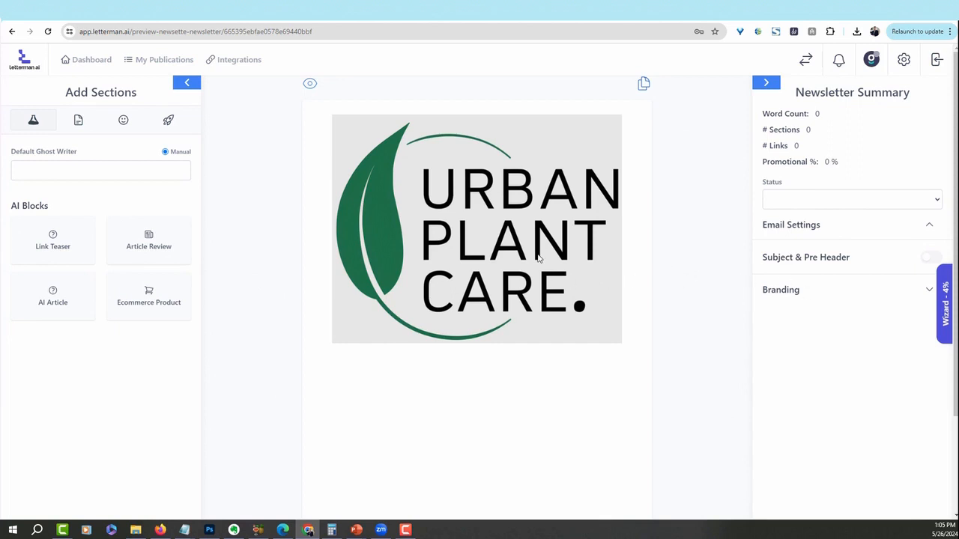
- In the newsletter's branding, shrink the header logo to about a quarter of its width and show a footer logo at about minimum width
left_click(928, 292)
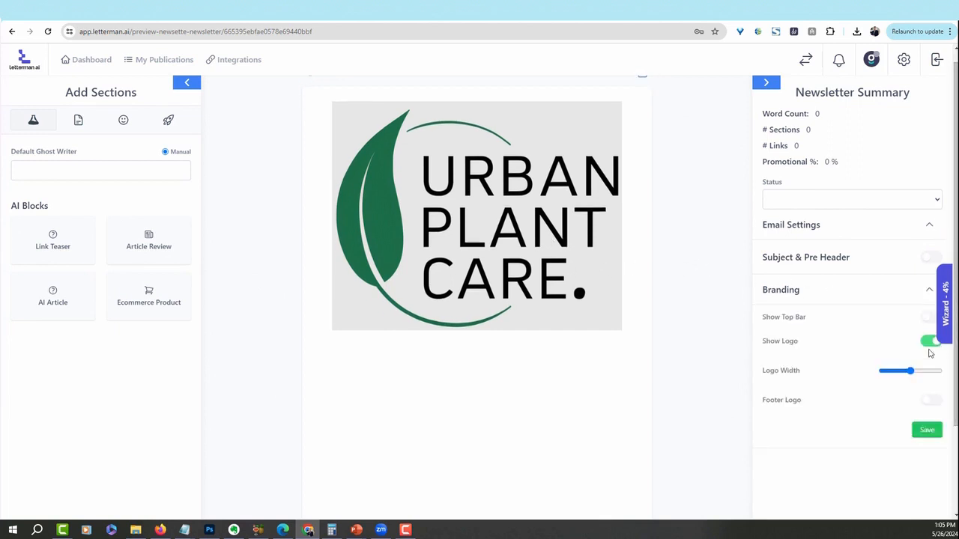
left_click_drag(911, 370, 902, 381)
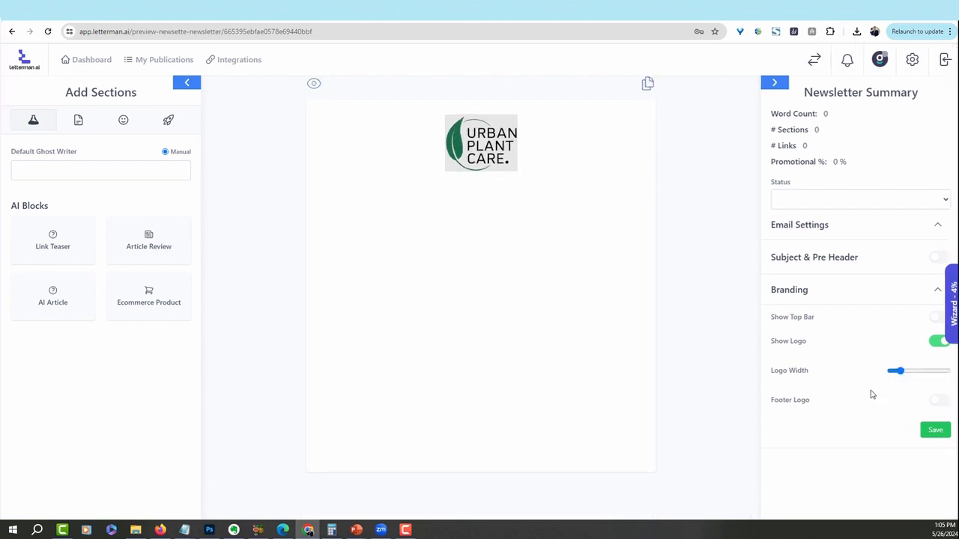
left_click(935, 405)
left_click_drag(905, 432, 883, 439)
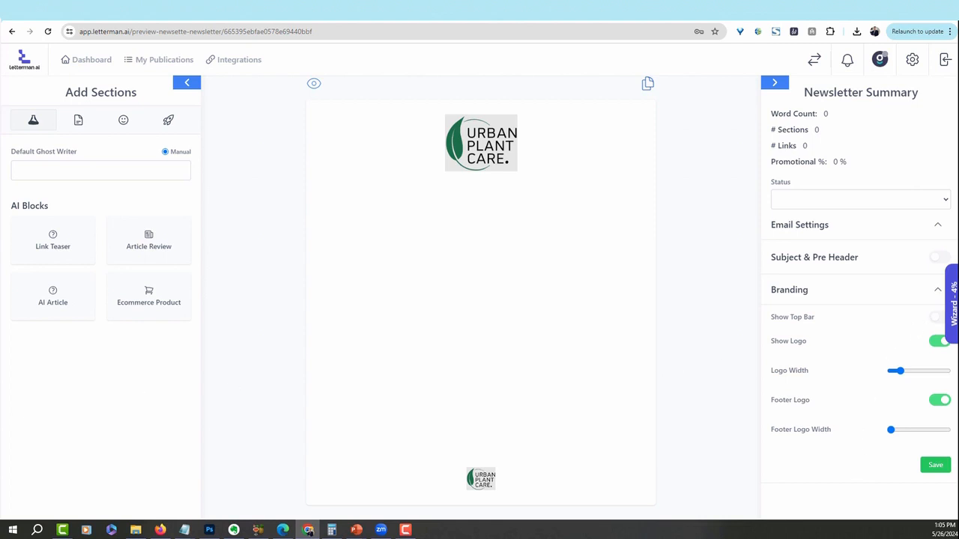
- Show a top bar in the newsletter's branding, color it bright green #31e01a and reduce its height to near the minimum
left_click(933, 319)
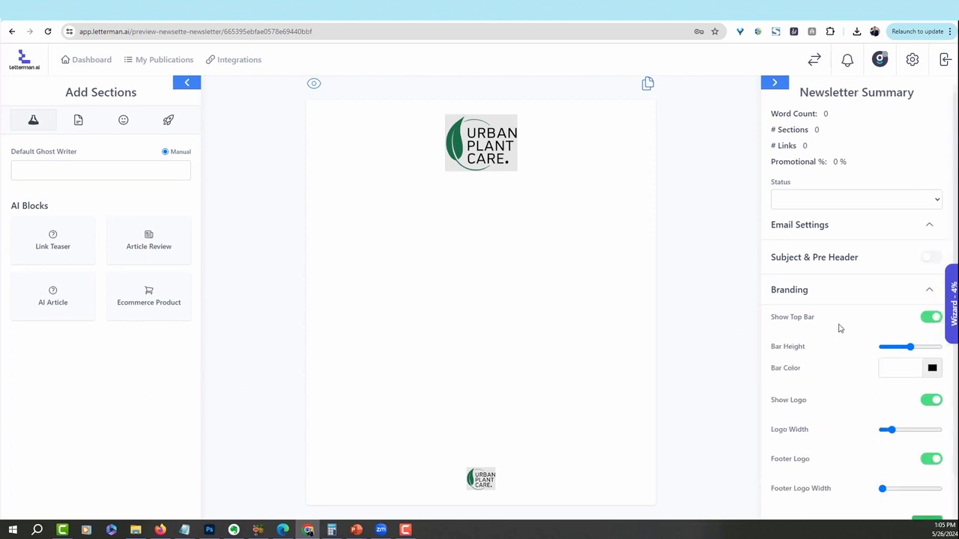
left_click(933, 369)
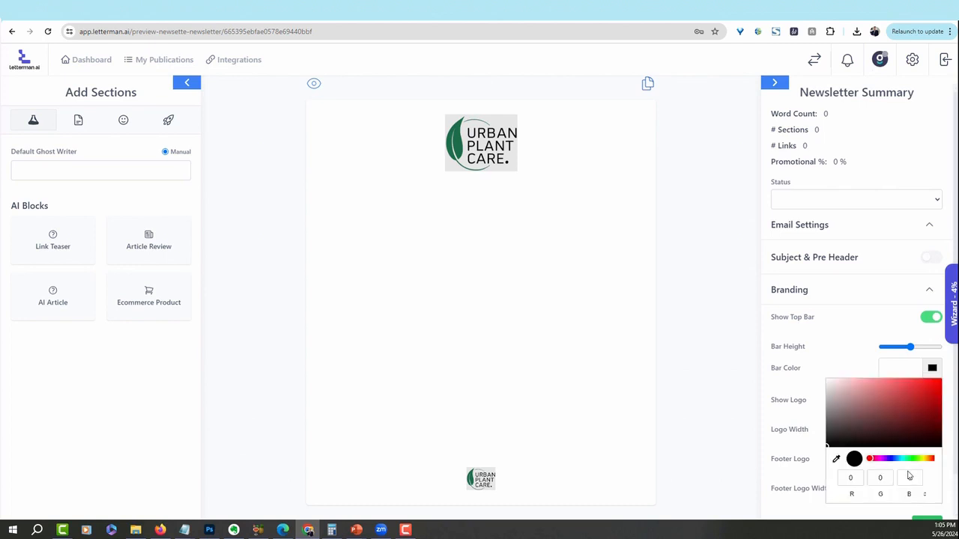
left_click_drag(901, 466, 916, 466)
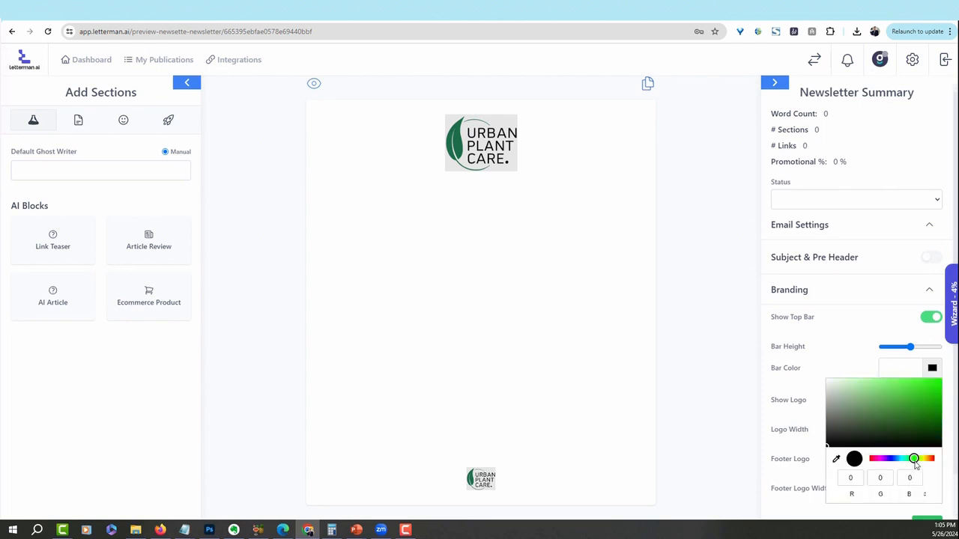
left_click_drag(917, 407, 927, 388)
left_click_drag(910, 347, 884, 347)
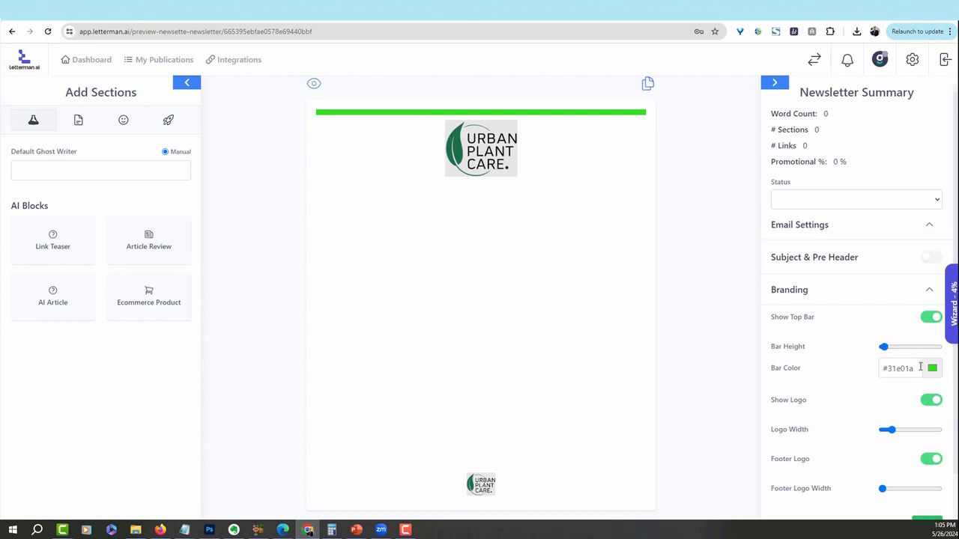
- Change the top bar's color to dark green #1A6D48 to match the logo and save the branding
left_click(933, 369)
left_click(899, 405)
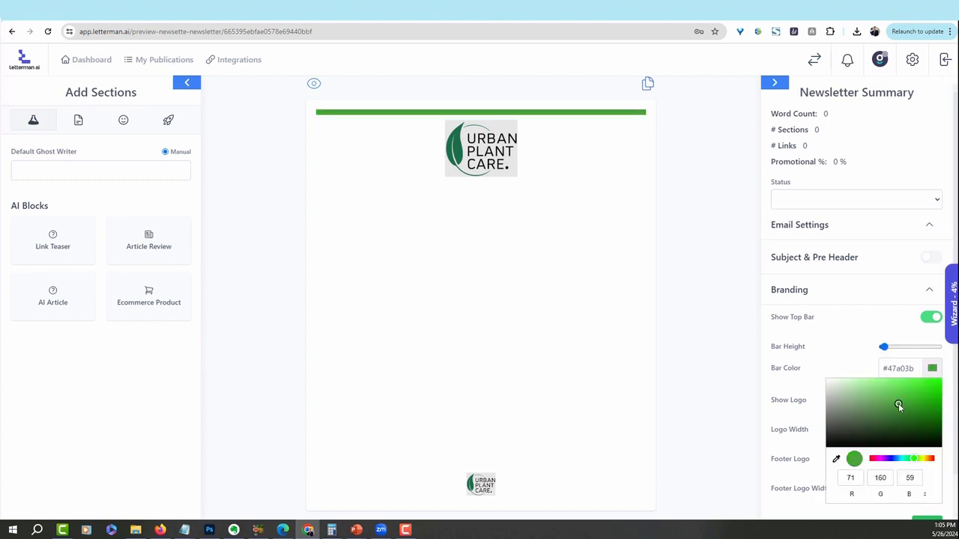
left_click(893, 416)
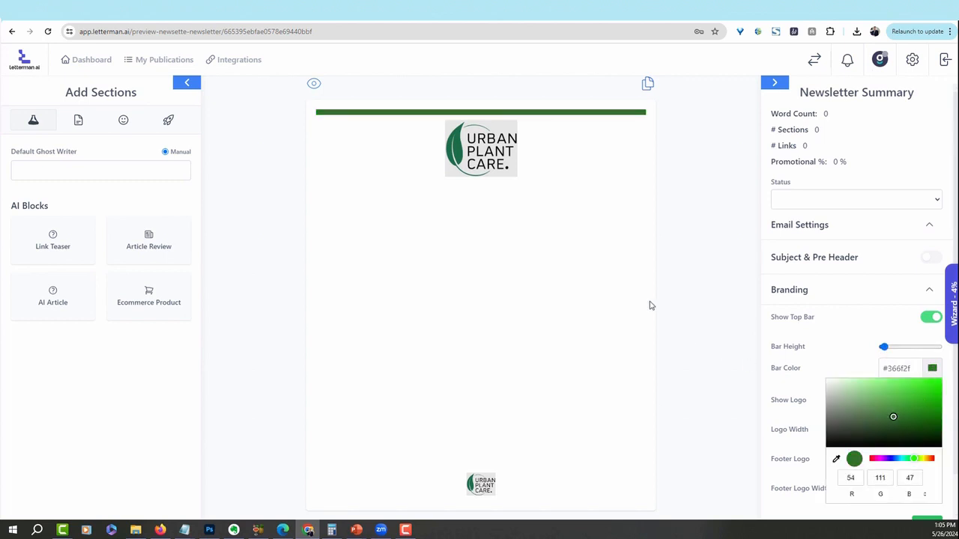
left_click(874, 411)
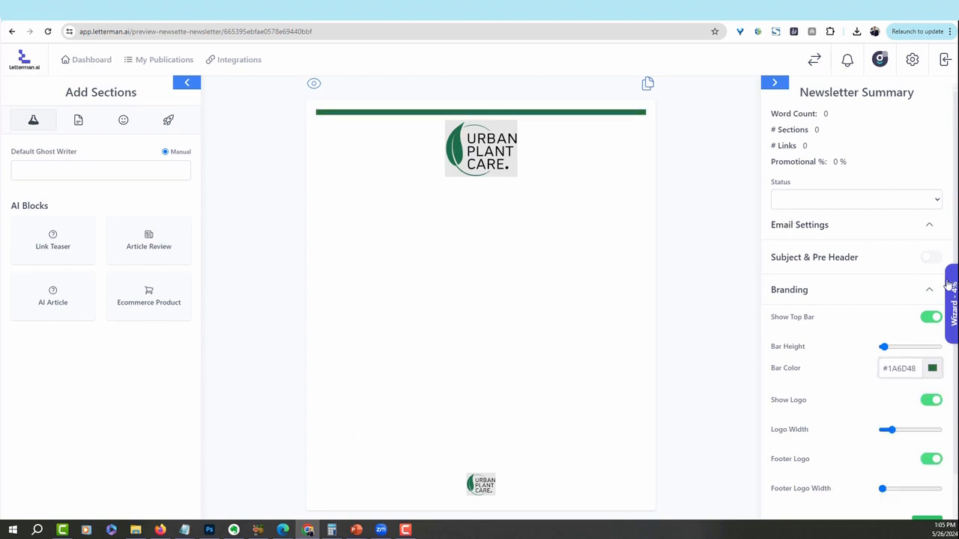
scroll(956, 462, "down", 1)
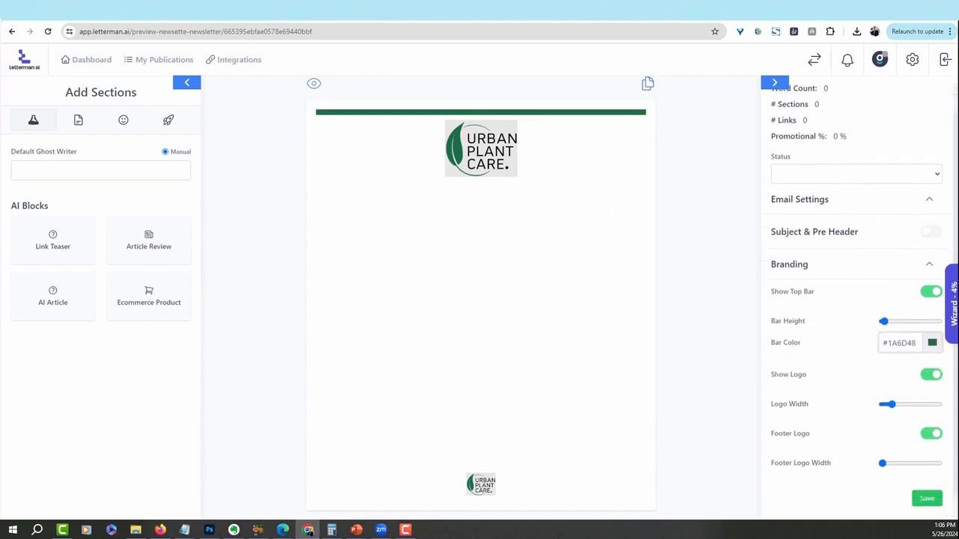
scroll(924, 479, "down", 1)
left_click(923, 482)
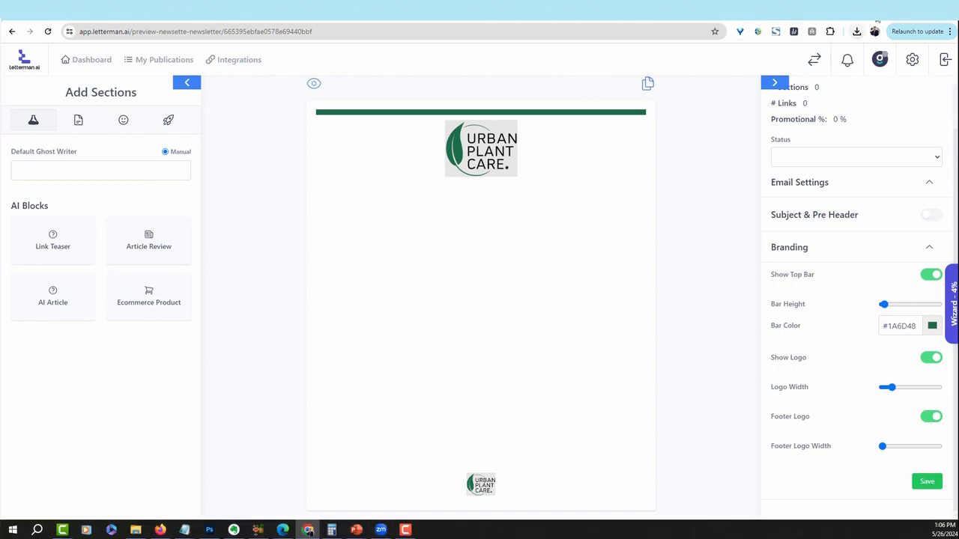
- Search Google in a new browser tab for "urban plant care secrets"
key("ctrl+t")
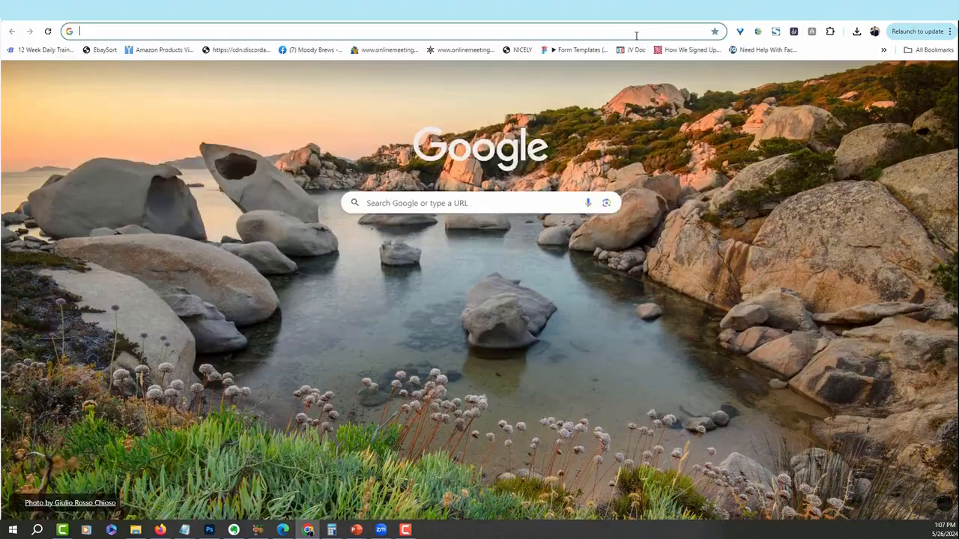
left_click(636, 32)
left_click(804, 221)
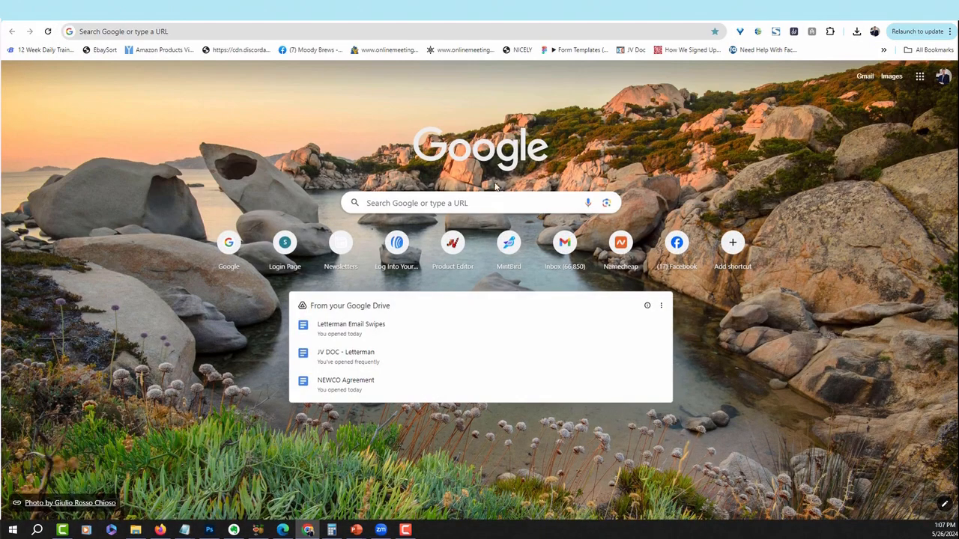
left_click(470, 203)
type("ur")
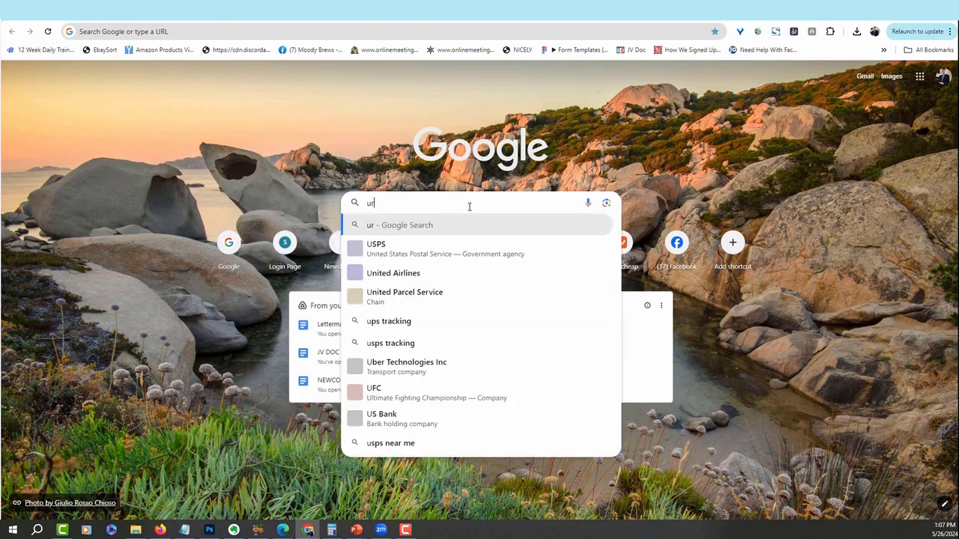
type("ban plant care")
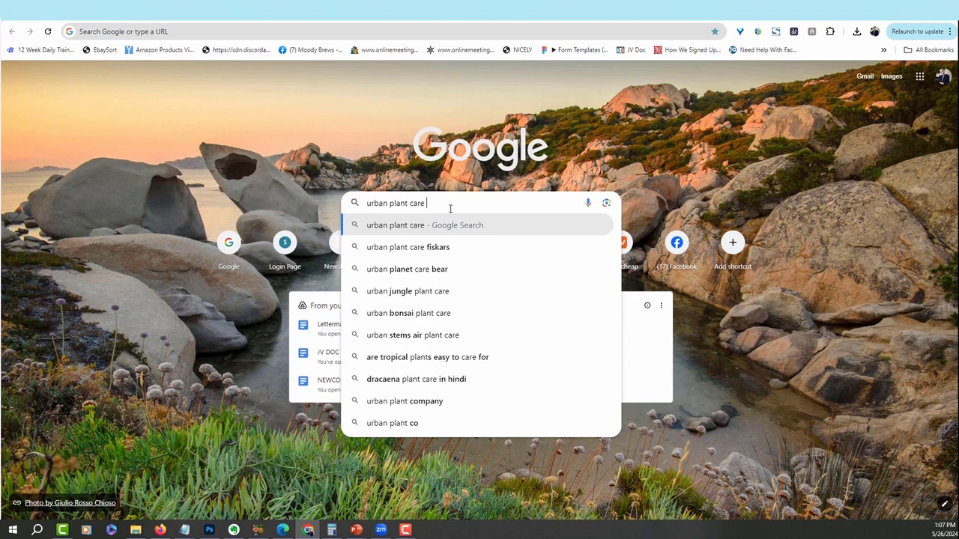
type("secrets")
key("Return")
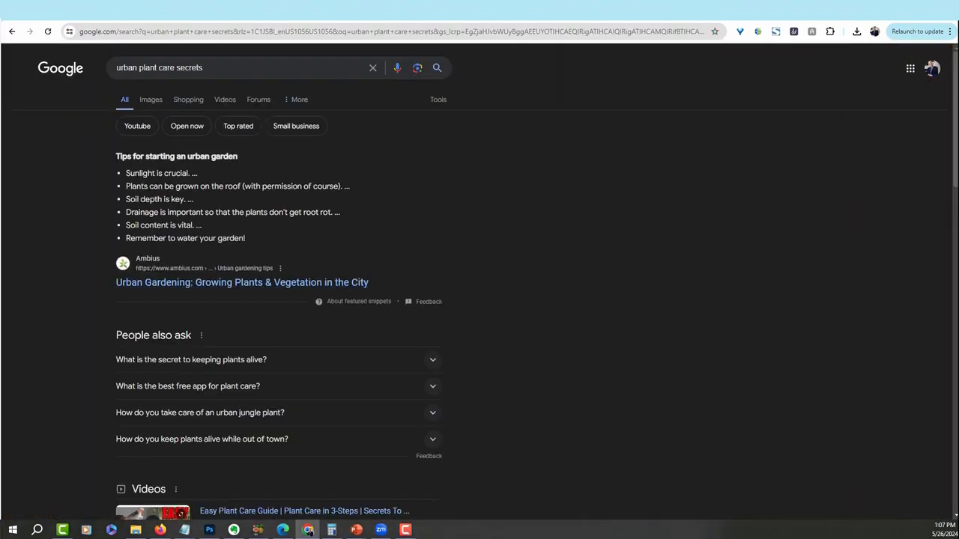
- Copy the web address of the Ambius urban gardening tips article from the search results and return to the newsletter
left_click_drag(956, 78, 956, 111)
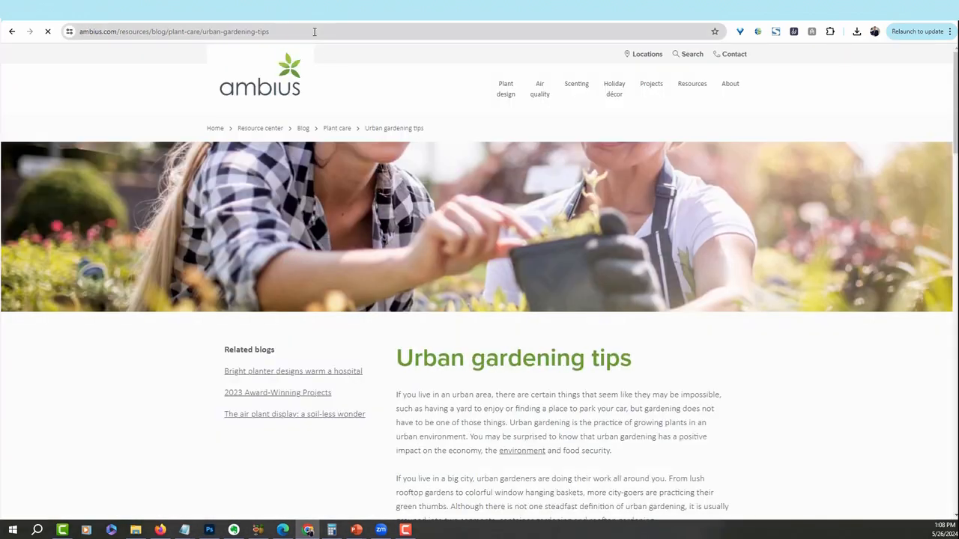
left_click(316, 32)
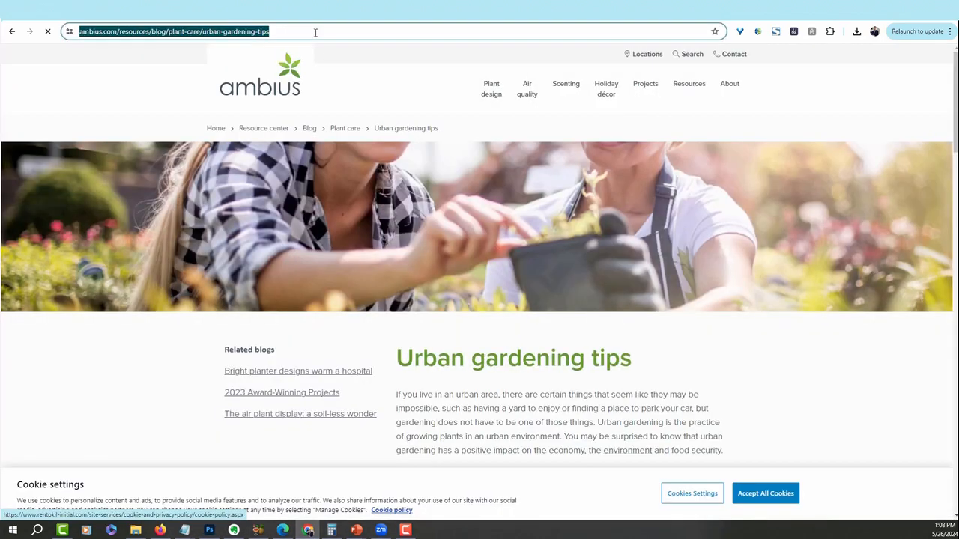
left_click(798, 10)
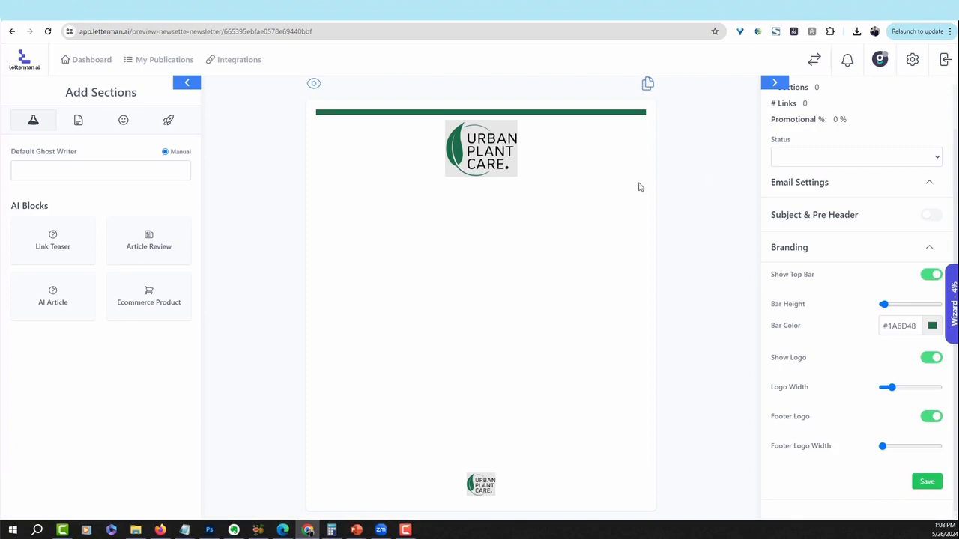
- Add a Link Teaser section below the header logo and create its article from the copied Ambius link
left_click_drag(58, 240, 484, 202)
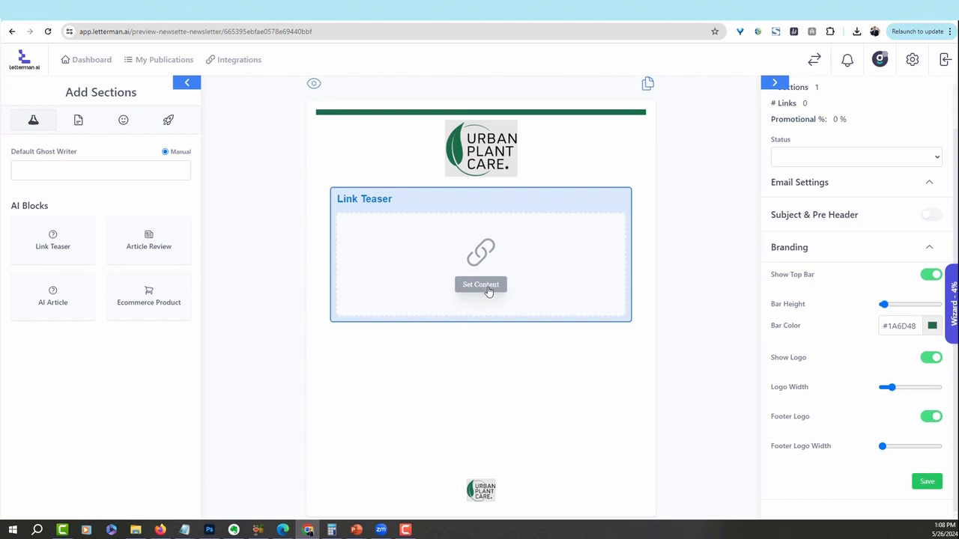
left_click(488, 286)
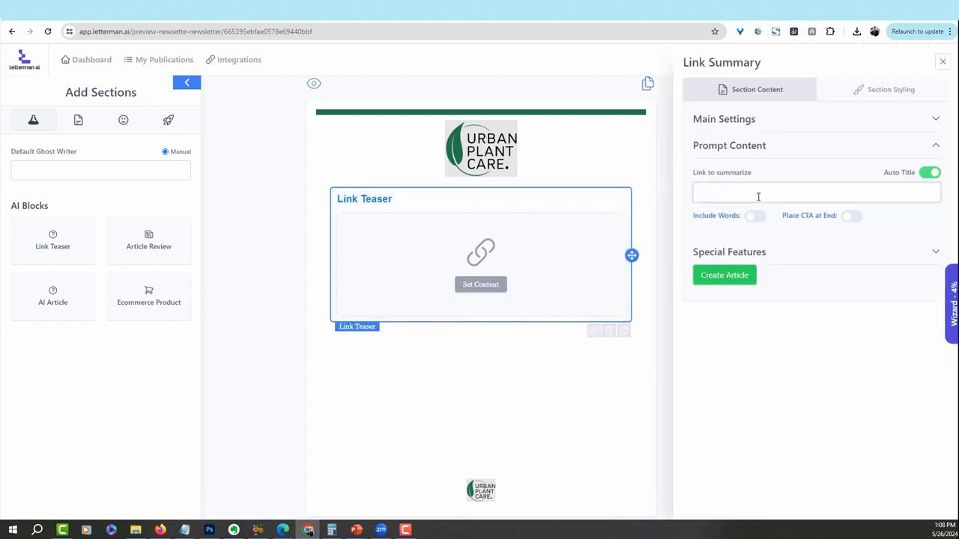
key("ctrl+v")
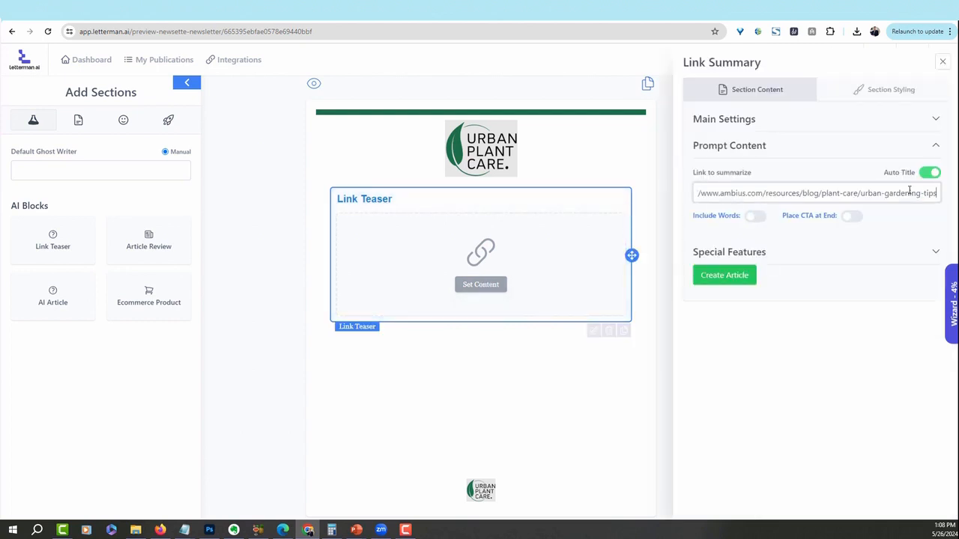
left_click(725, 275)
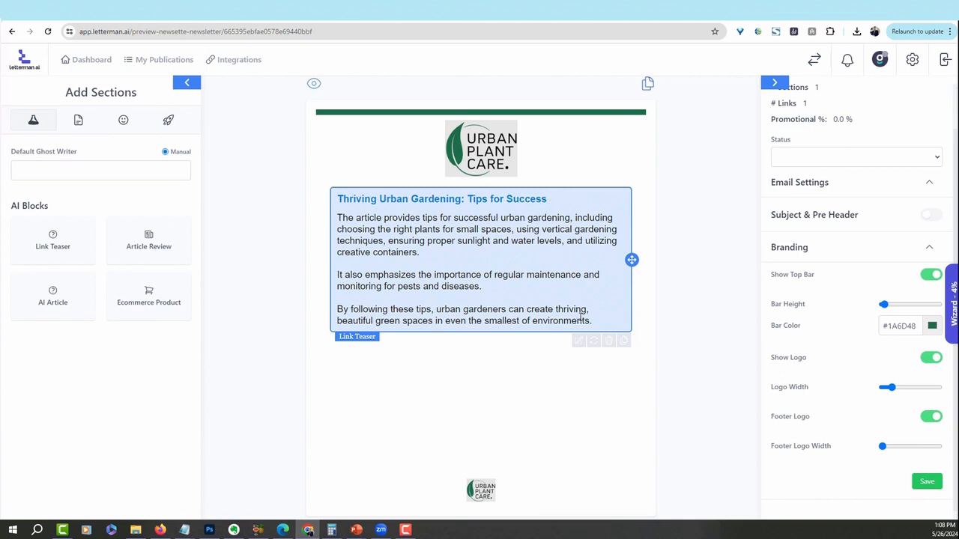
left_click(928, 249)
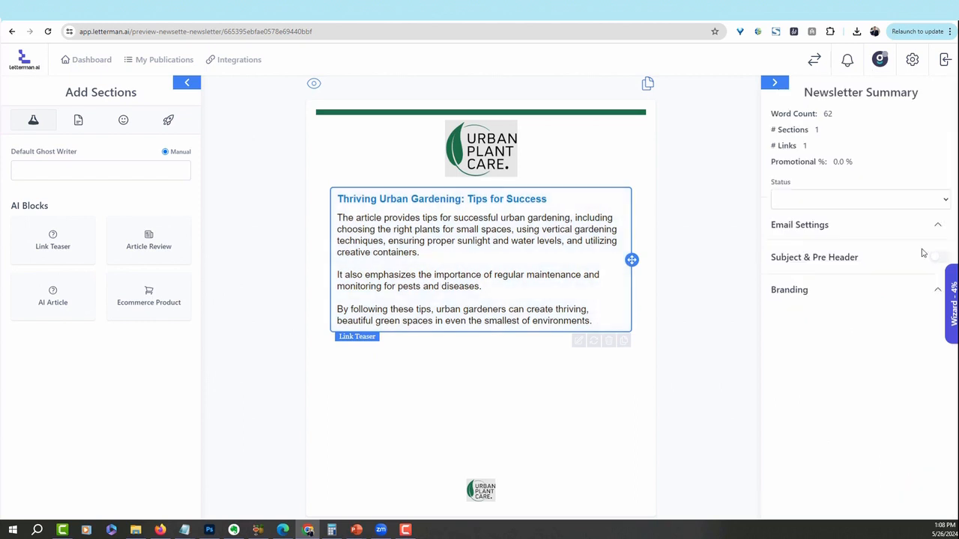
- Set the Link Teaser's summary length to 150 words and place a CTA at its end
left_click(578, 342)
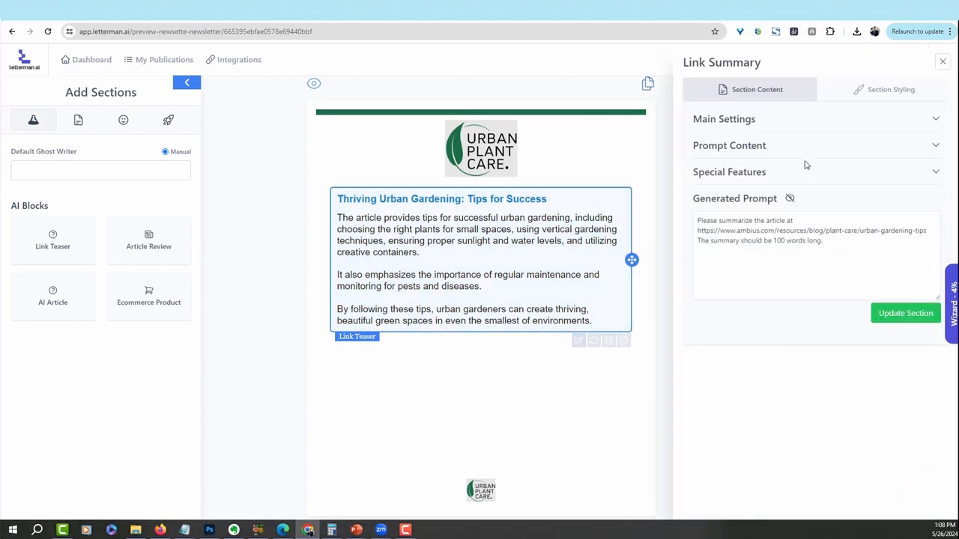
left_click(934, 120)
left_click_drag(712, 164, 685, 170)
type("150")
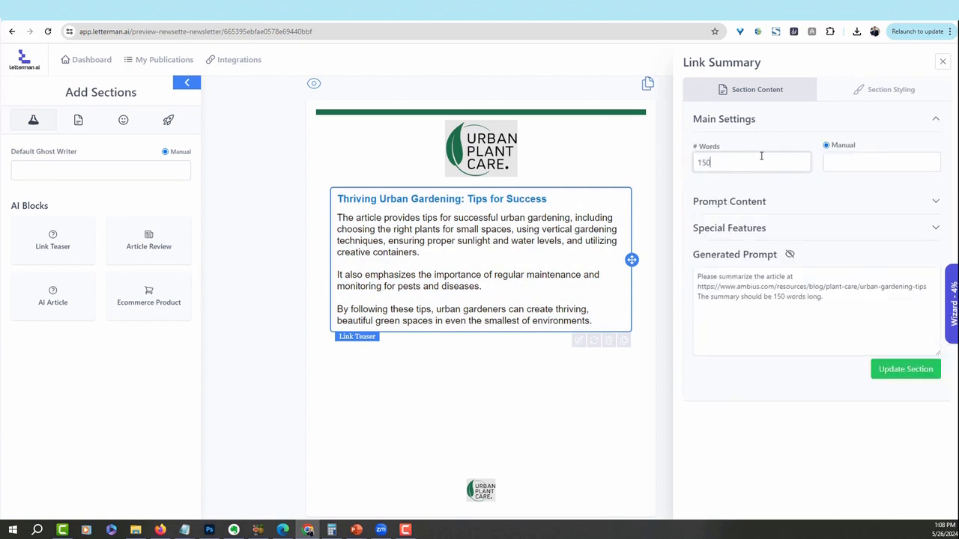
left_click(934, 202)
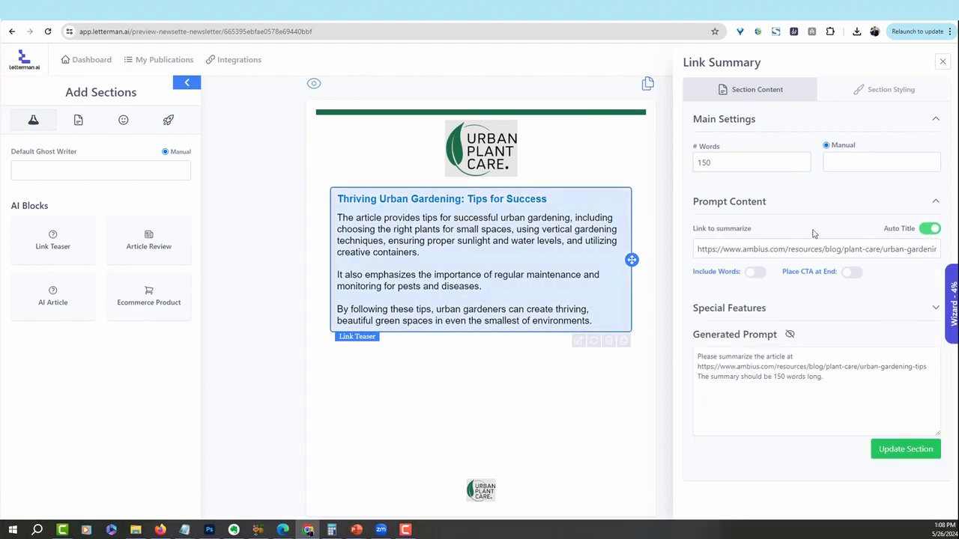
left_click(852, 272)
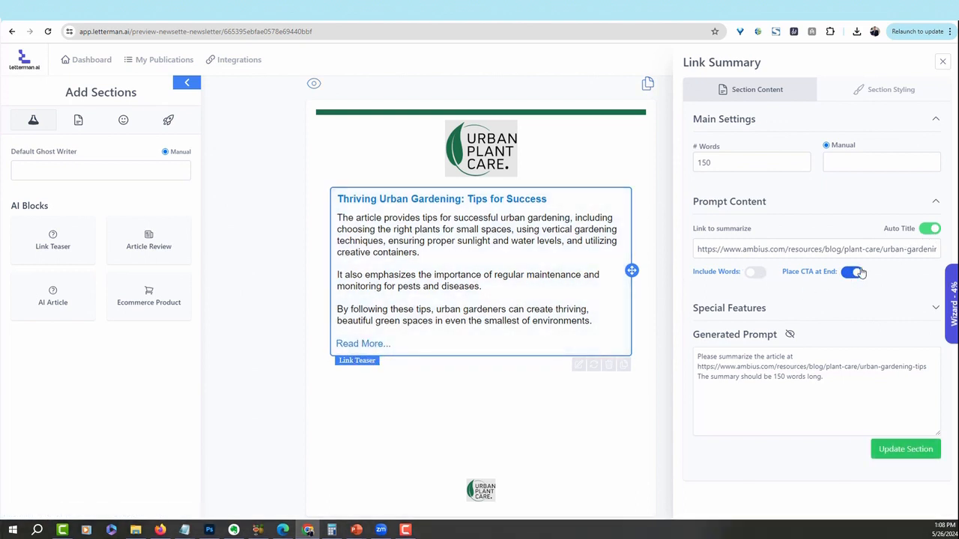
left_click(752, 274)
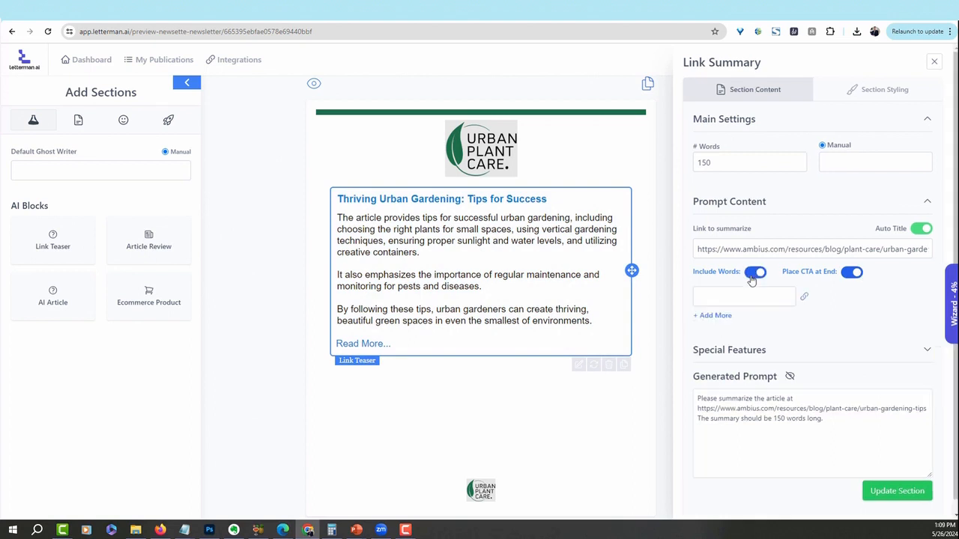
left_click(740, 295)
type("fertizli")
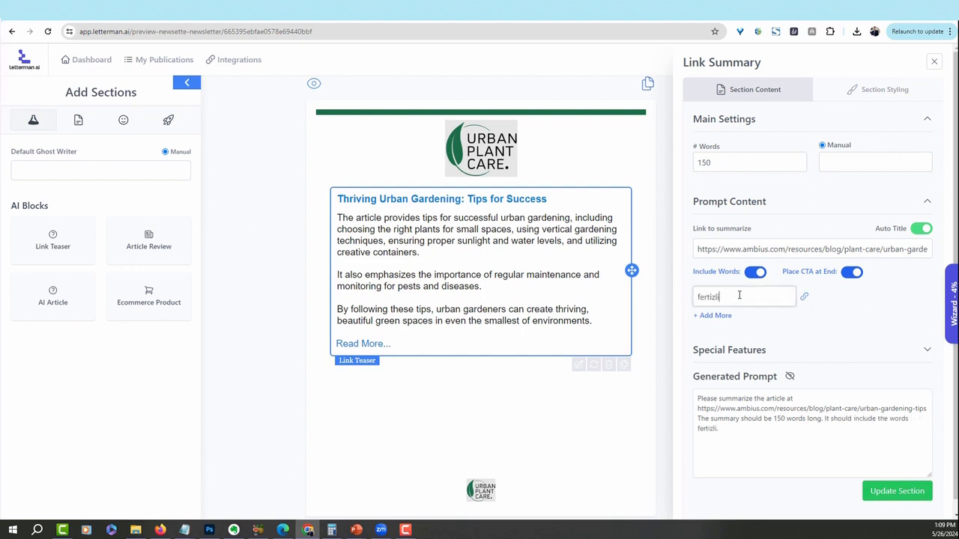
type("zer")
mouse_move(732, 297)
left_mouse_down()
mouse_move(707, 298)
mouse_move(716, 298)
left_mouse_up()
type("ilizer")
left_click(713, 316)
left_click(842, 294)
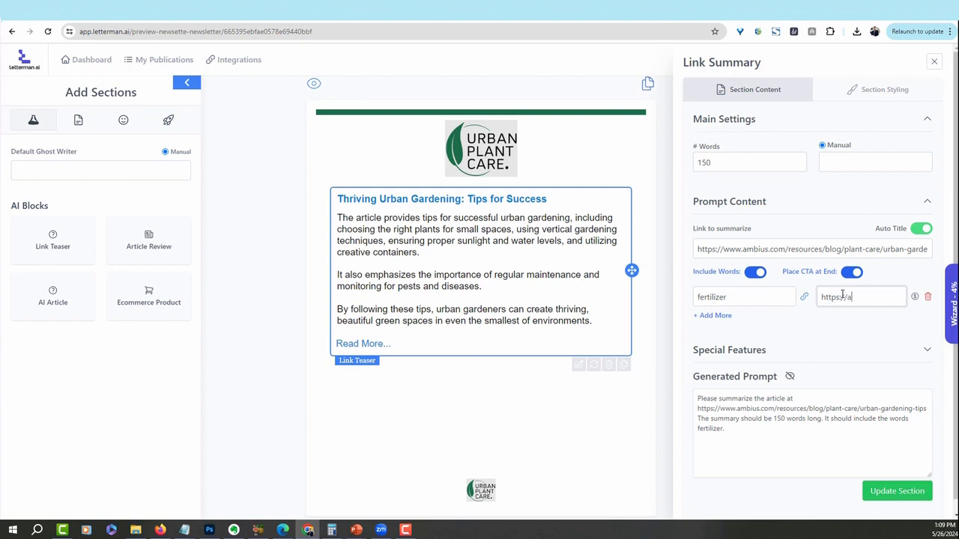
type("https://affiliatelink.com")
left_click(916, 299)
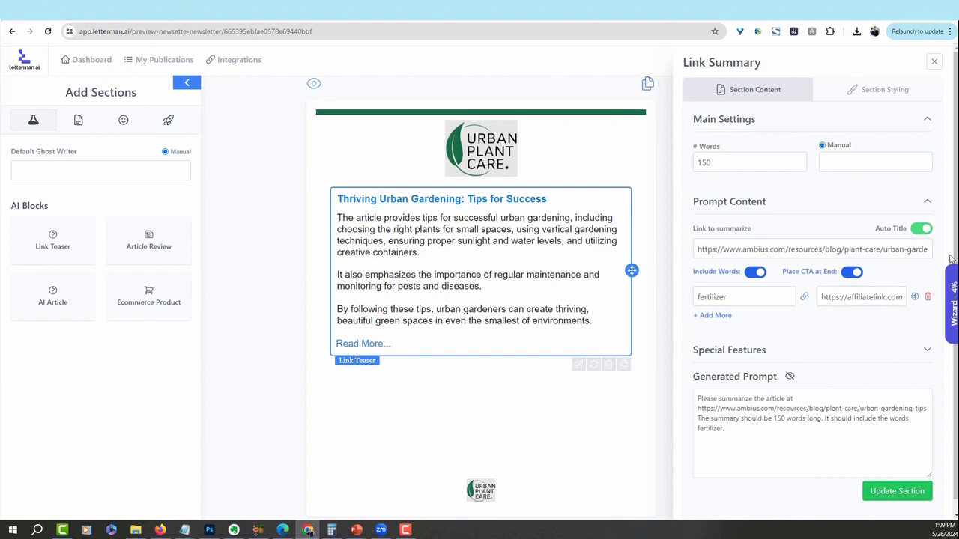
- Check the Link Teaser's special features and update the section to regenerate its text from the revised prompt
scroll(929, 292, "down", 1)
left_click(927, 338)
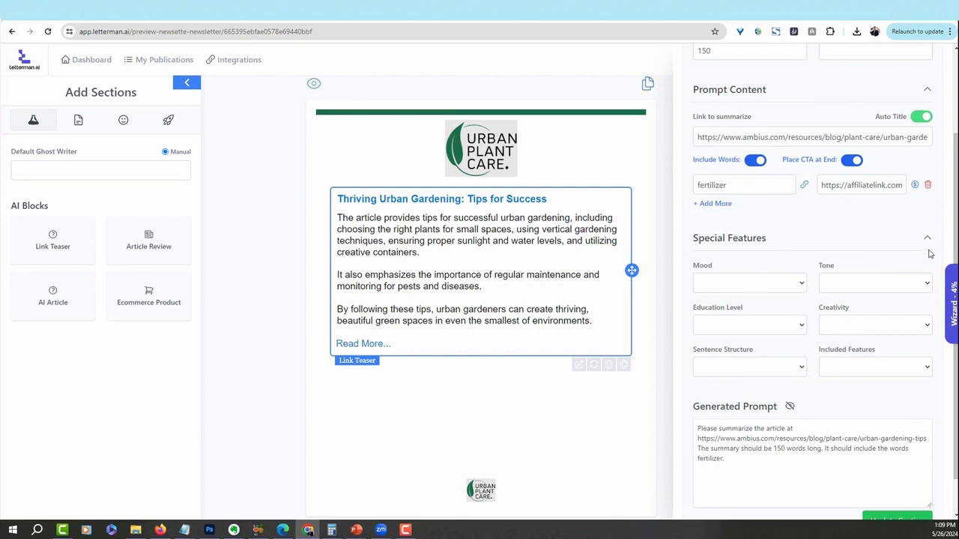
left_click(928, 242)
left_click(913, 481)
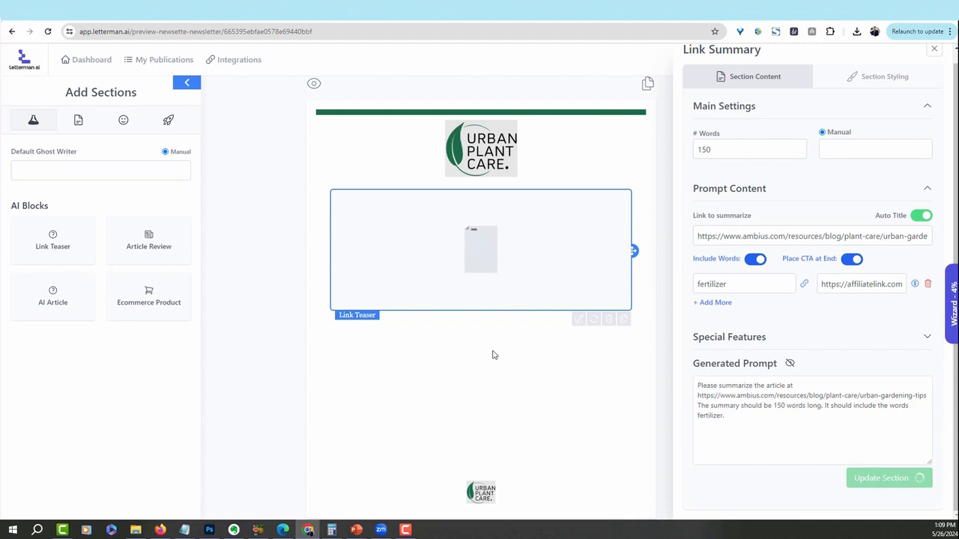
left_click_drag(956, 69, 944, 96)
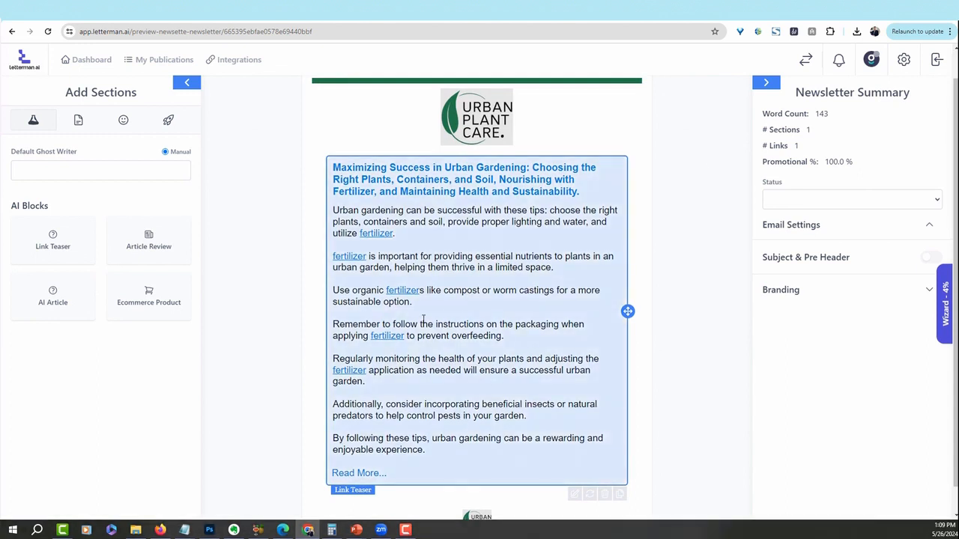
- Delete the paragraph about organic fertilizers like compost or worm castings from the Link Teaser, including its empty line
left_click_drag(424, 301, 332, 292)
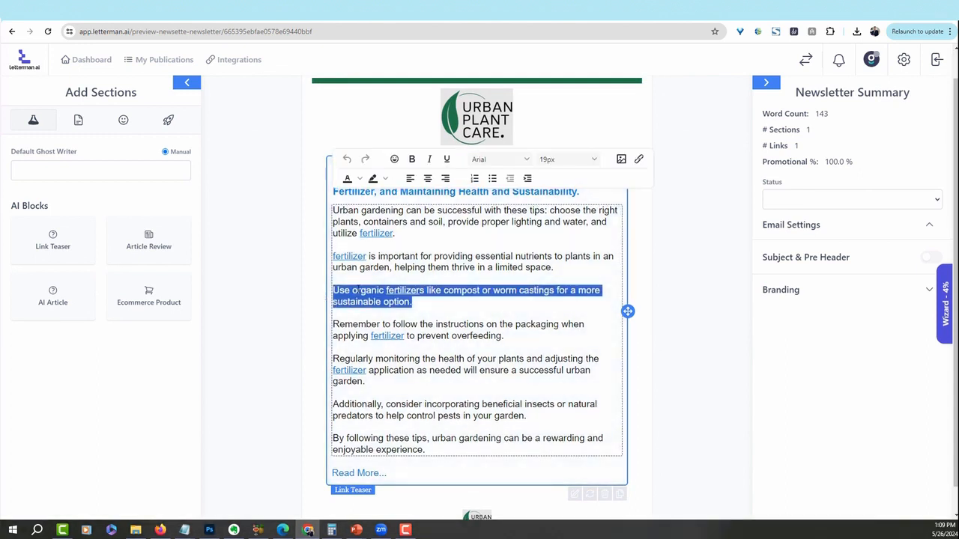
key("BackSpace")
key("BackSpace")
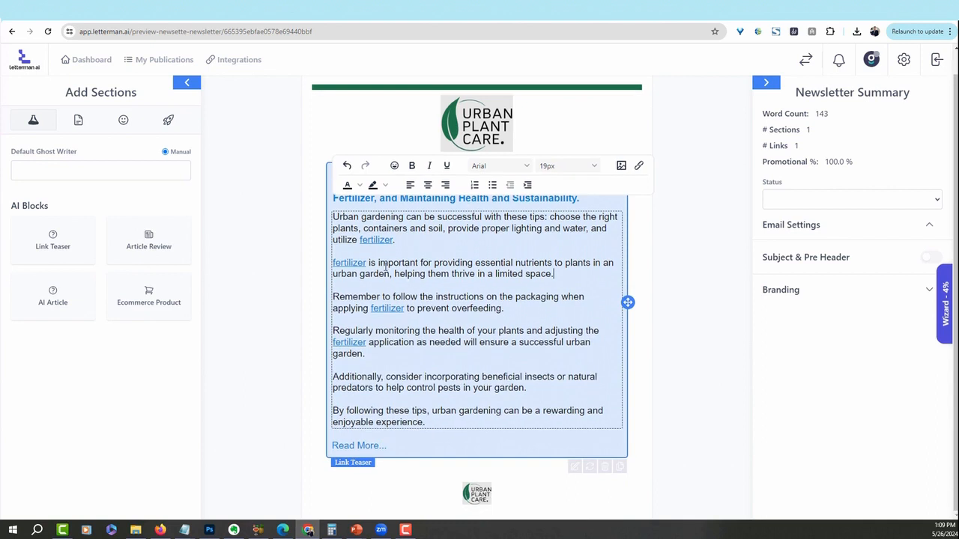
- Check the link settings of the word "fertilizer" that opens the Link Teaser's second paragraph, leaving them as they are
left_click_drag(366, 262, 332, 262)
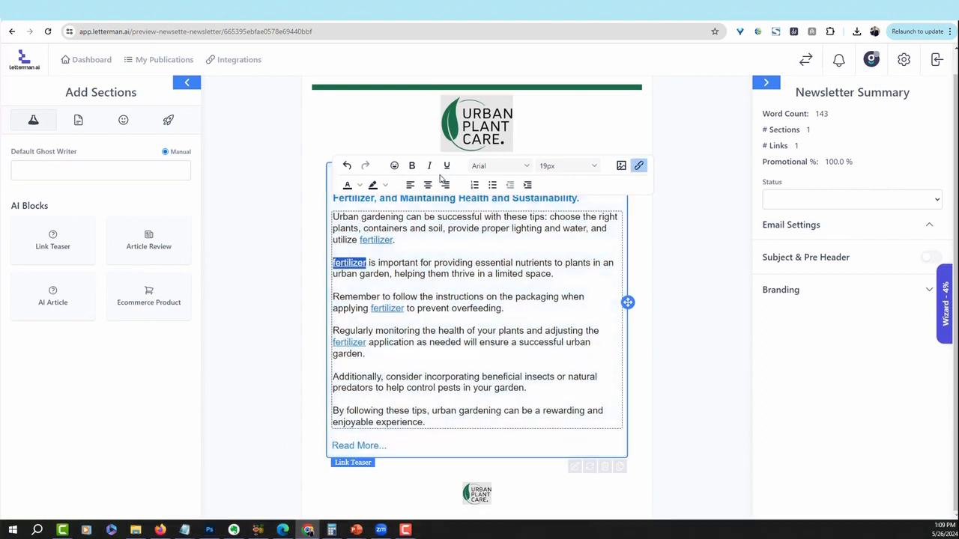
key("ctrl+k")
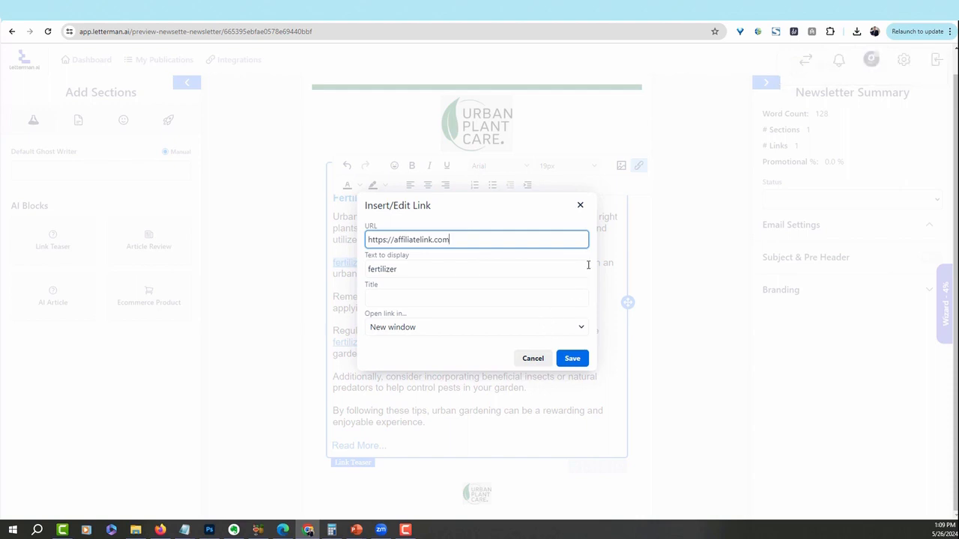
left_click(580, 206)
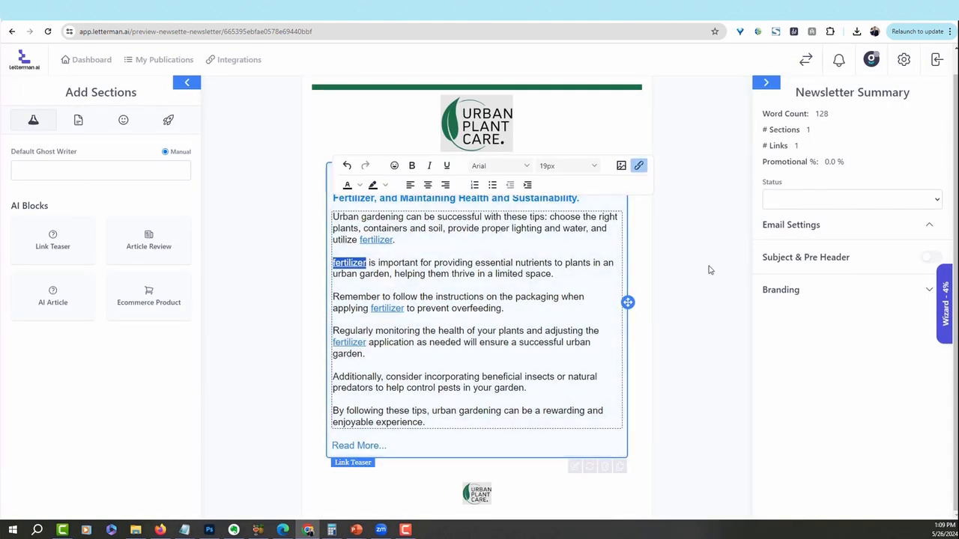
left_click(710, 271)
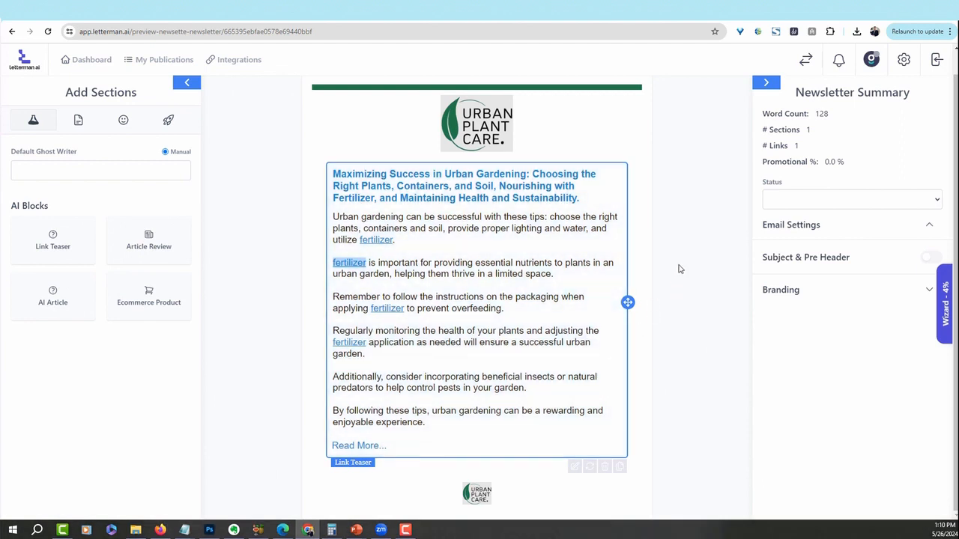
left_click_drag(443, 229, 339, 229)
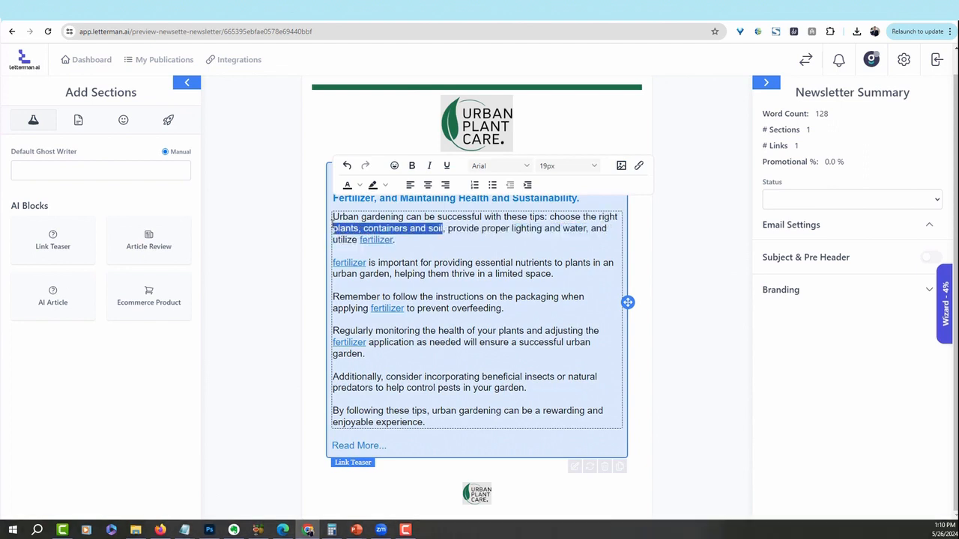
left_click(320, 227)
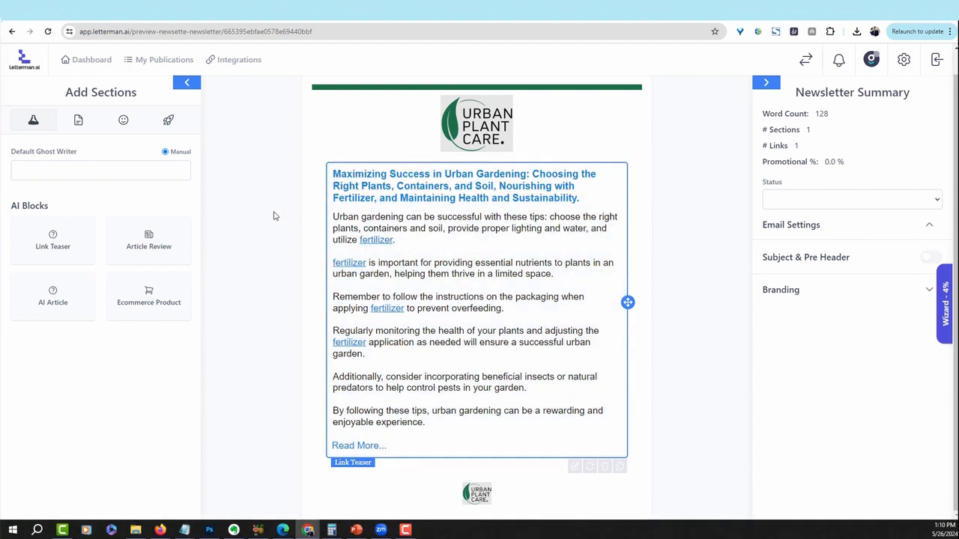
- Insert an Article Review block above the Link Teaser and set its length to 150 words
left_click_drag(143, 245, 458, 188)
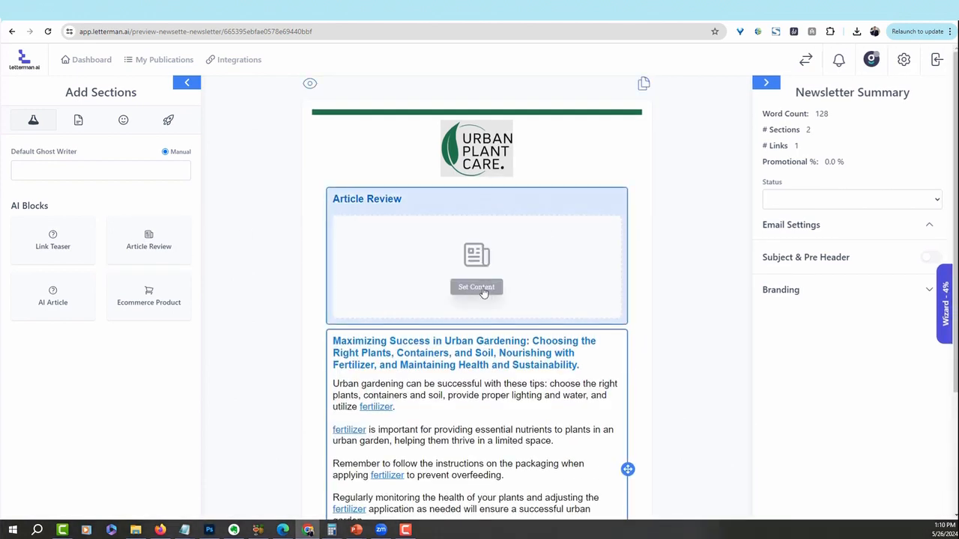
left_click(477, 287)
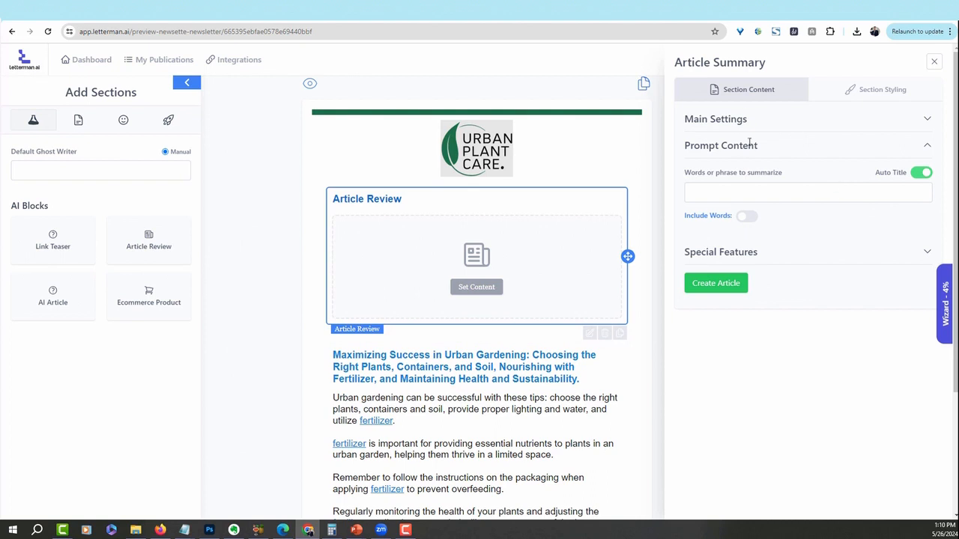
left_click(926, 120)
double_click(708, 162)
type("150")
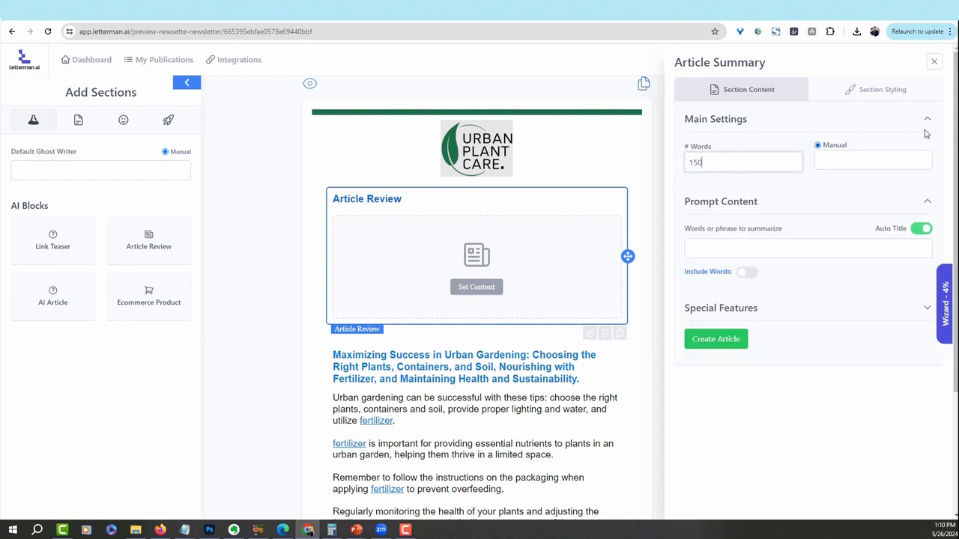
left_click(926, 123)
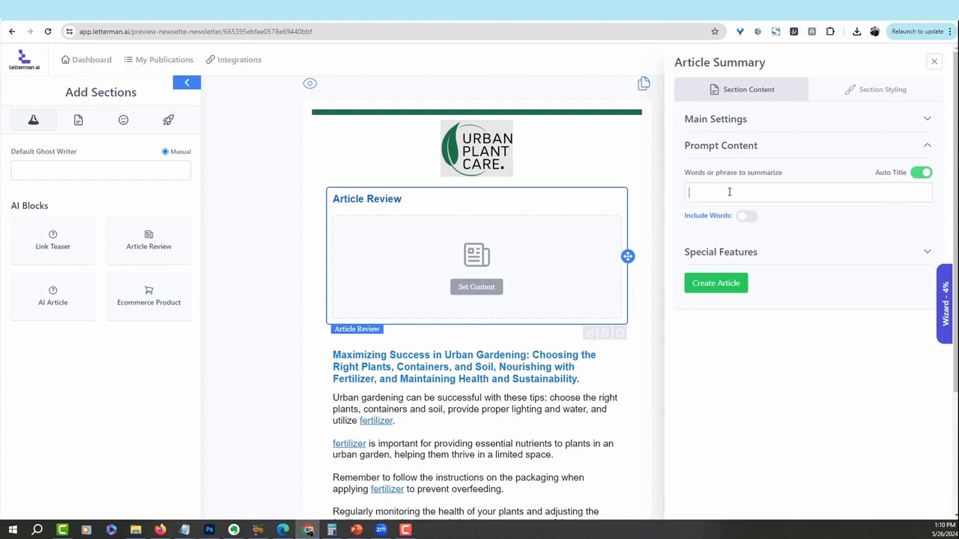
- Set the phrase to summarize to "plants, containers, soil, urban plant care" and create the article without included words
type("plants containers and soil")
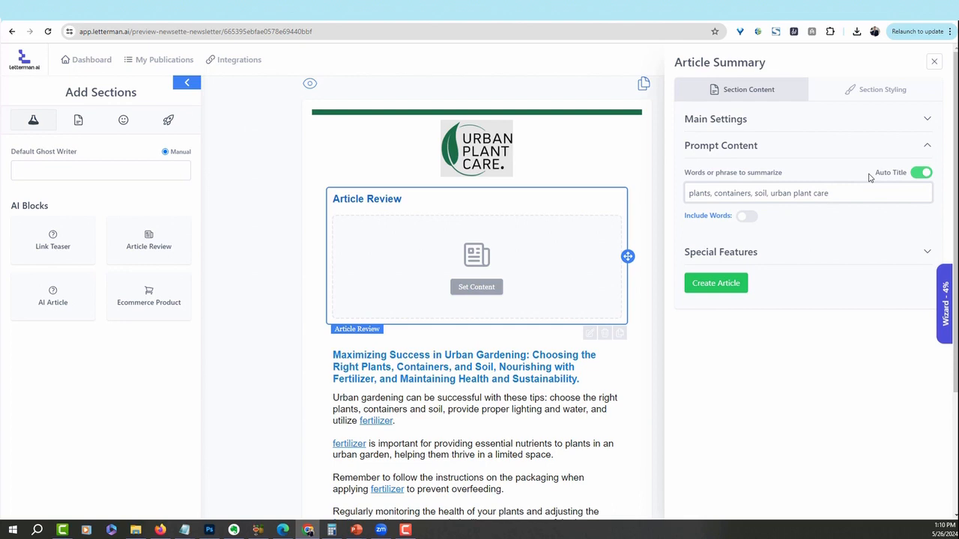
left_click(738, 219)
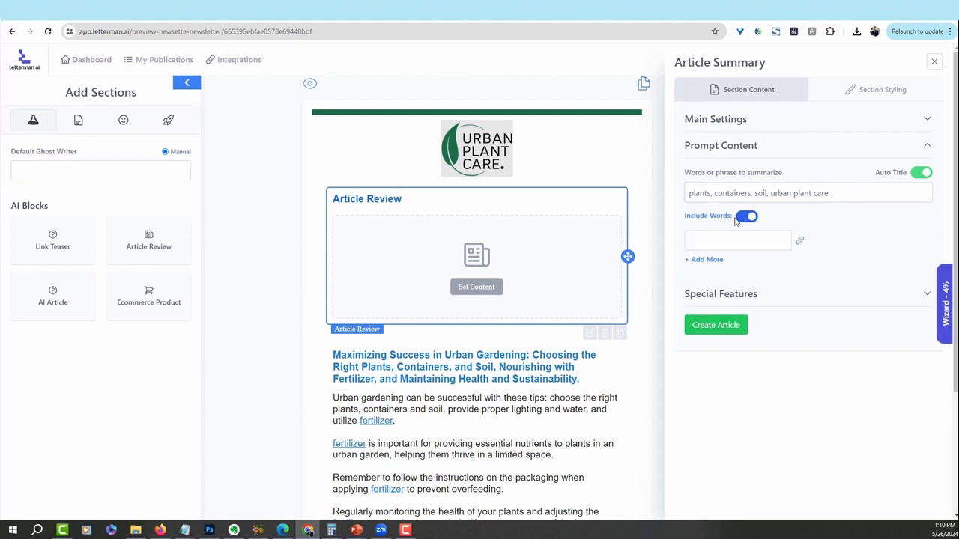
left_click(749, 218)
left_click(721, 286)
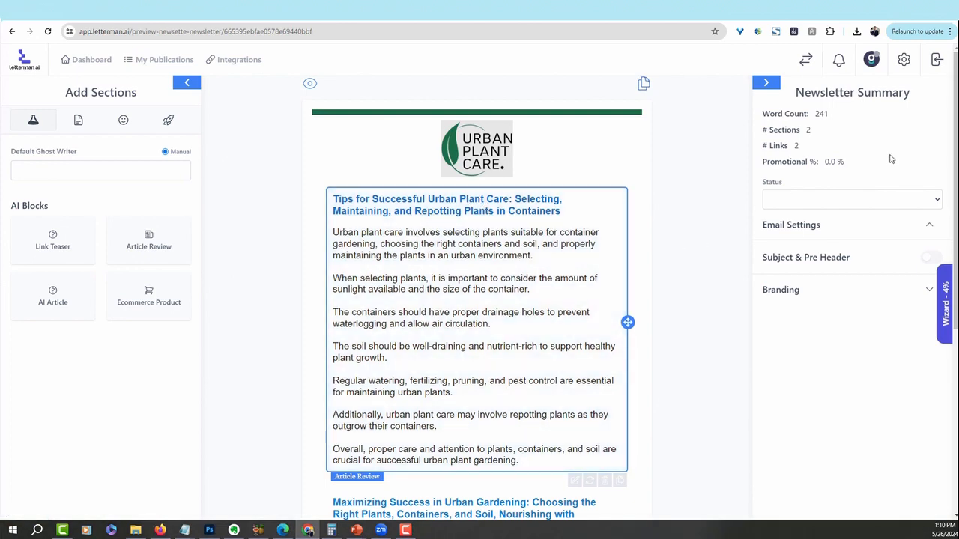
- Review the generated newsletter text and regenerate the Article Review section from the same prompt
scroll(476, 299, "down", 4)
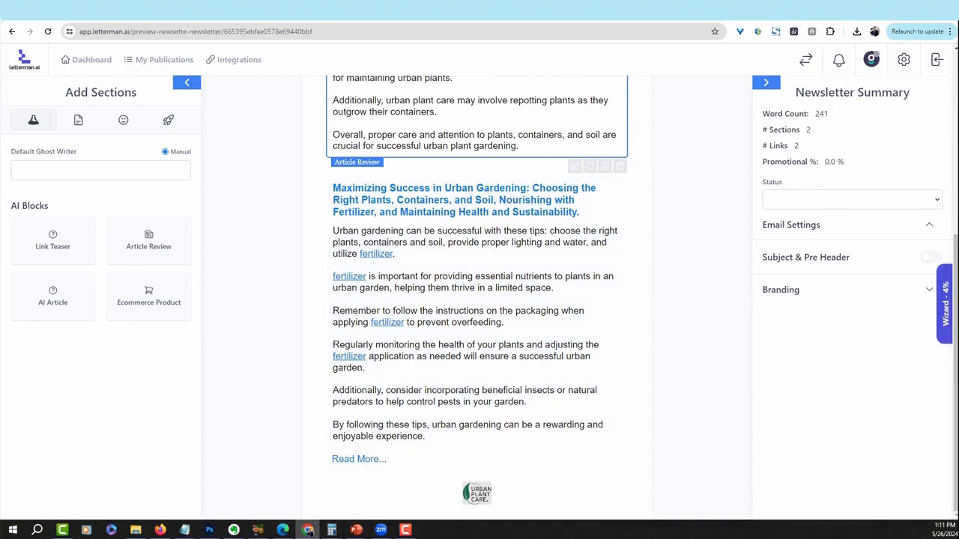
left_click_drag(955, 264, 955, 132)
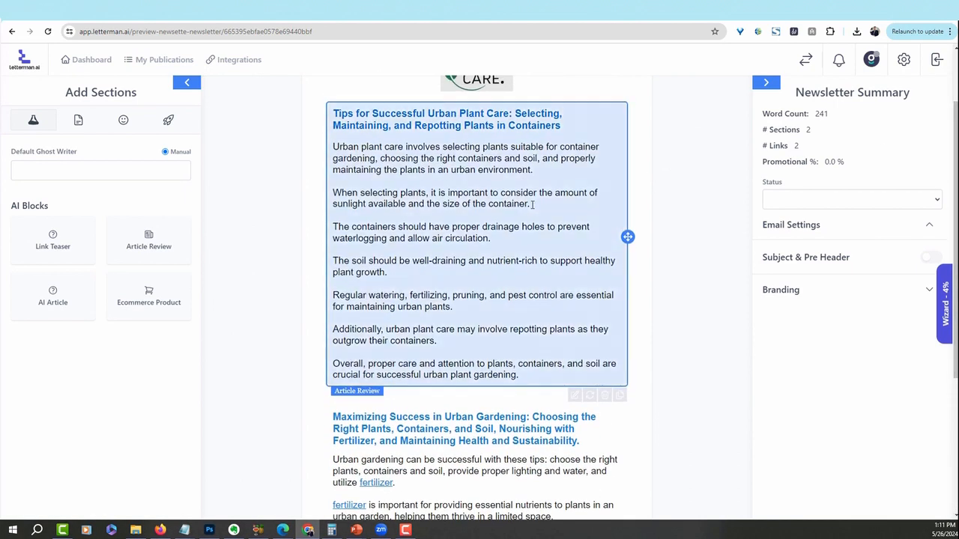
left_click(590, 396)
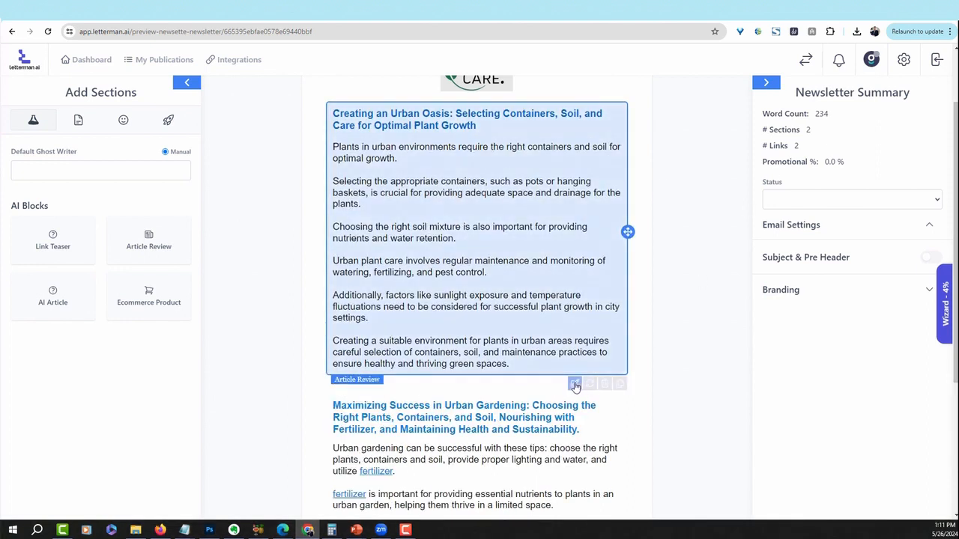
- Examine the Article Review's generated prompt and its special feature options, including mood, tone, creativity, sentence structure and included features
left_click(575, 382)
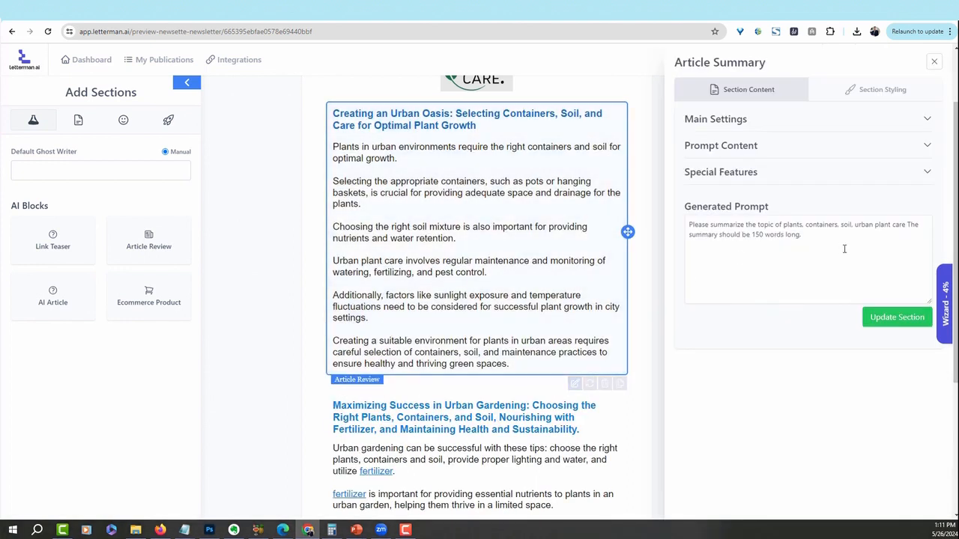
left_click(927, 171)
left_click(797, 219)
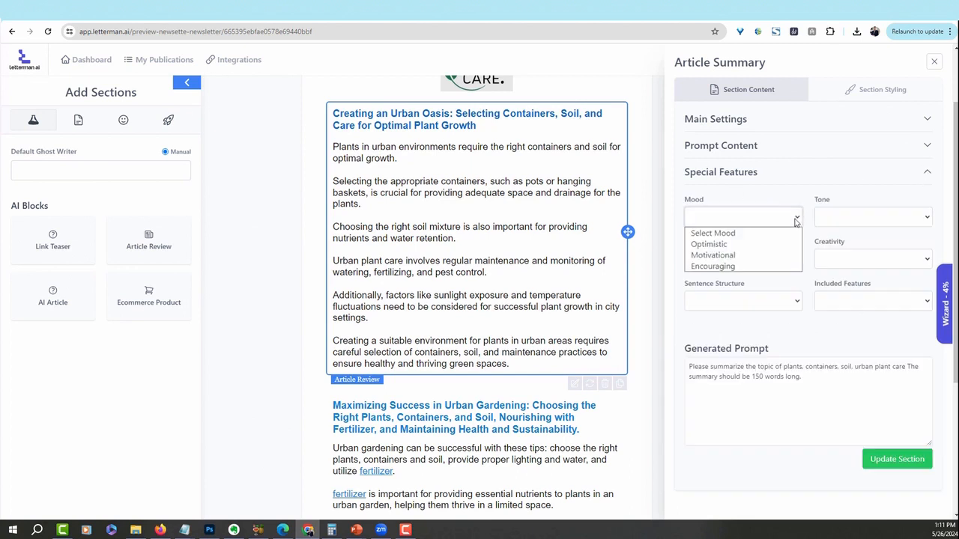
left_click(787, 199)
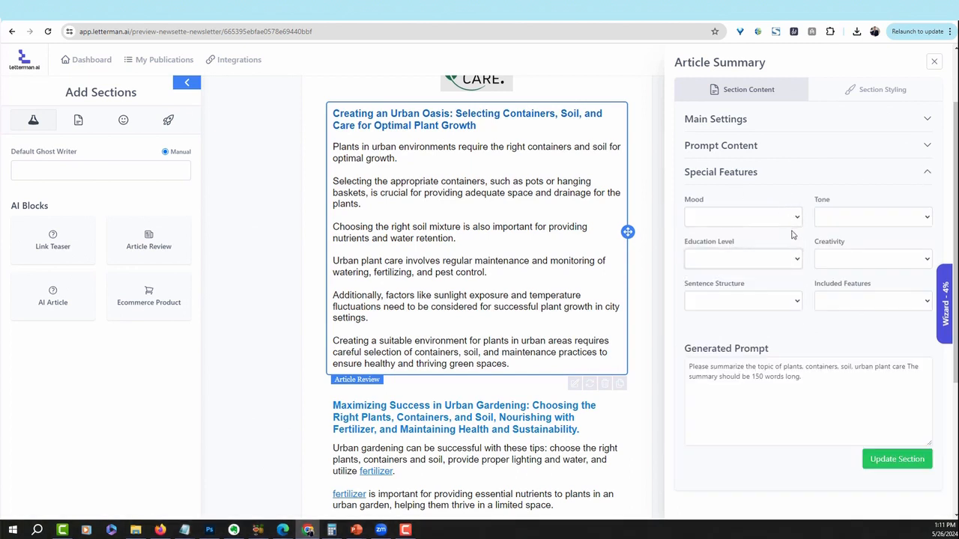
left_click(799, 301)
left_click(803, 284)
left_click(859, 216)
left_click(858, 201)
left_click(858, 259)
left_click(863, 304)
left_click(862, 304)
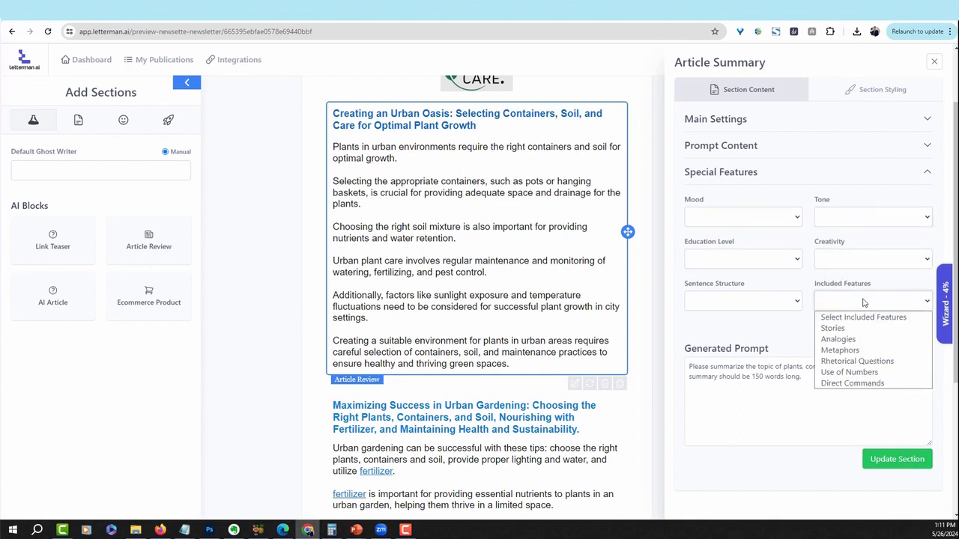
left_click(776, 326)
left_click(933, 62)
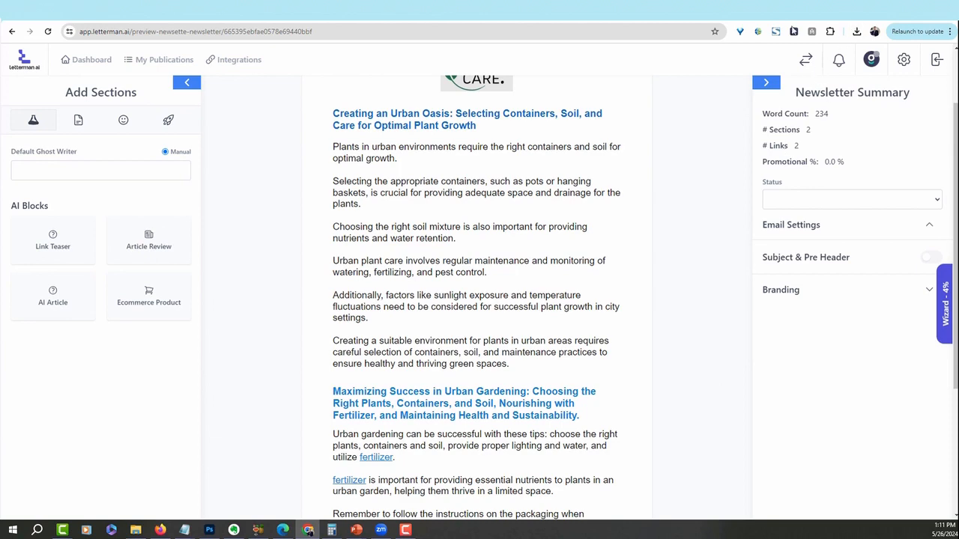
- Open YouTube in a new browser tab and search for "urban plant secrets"
left_click(621, 13)
type("youtube.com")
key("Return")
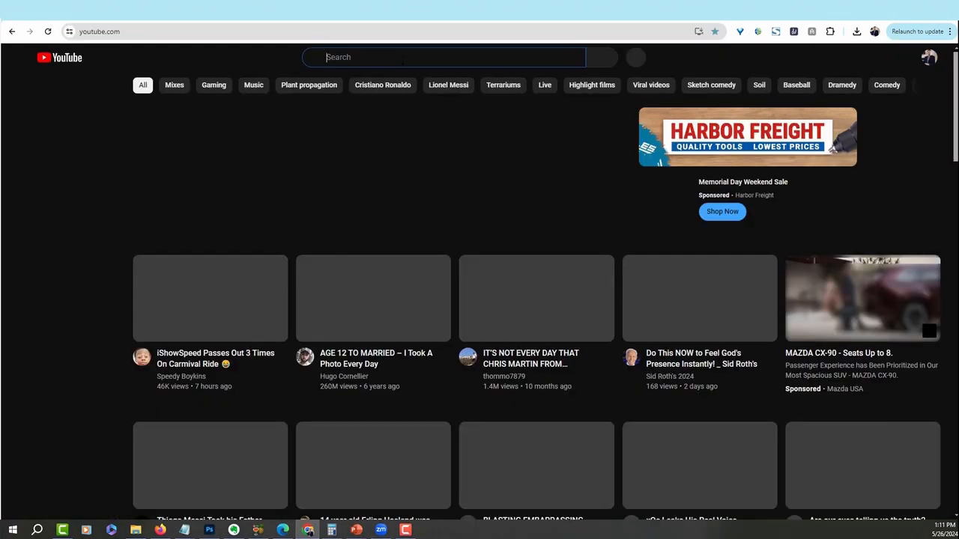
type("urba")
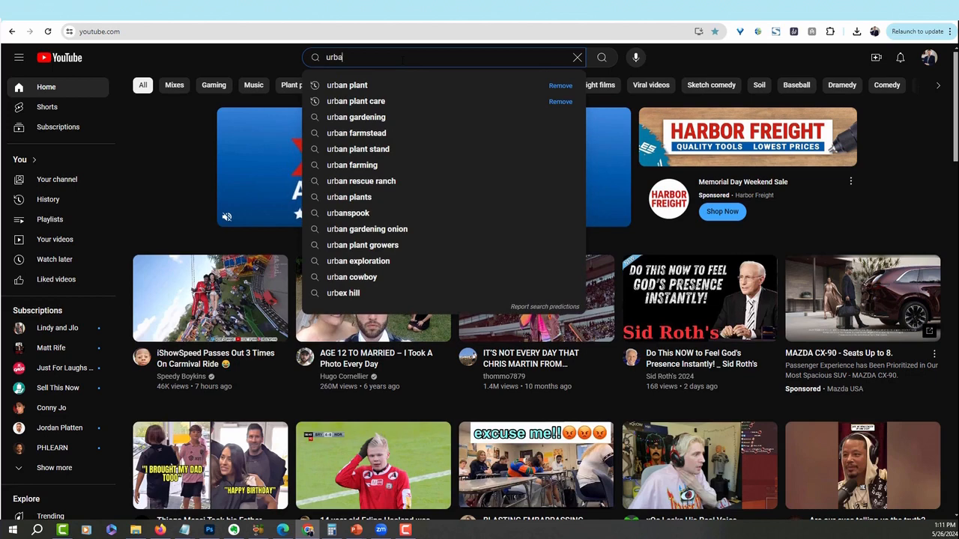
type("n plant secrets")
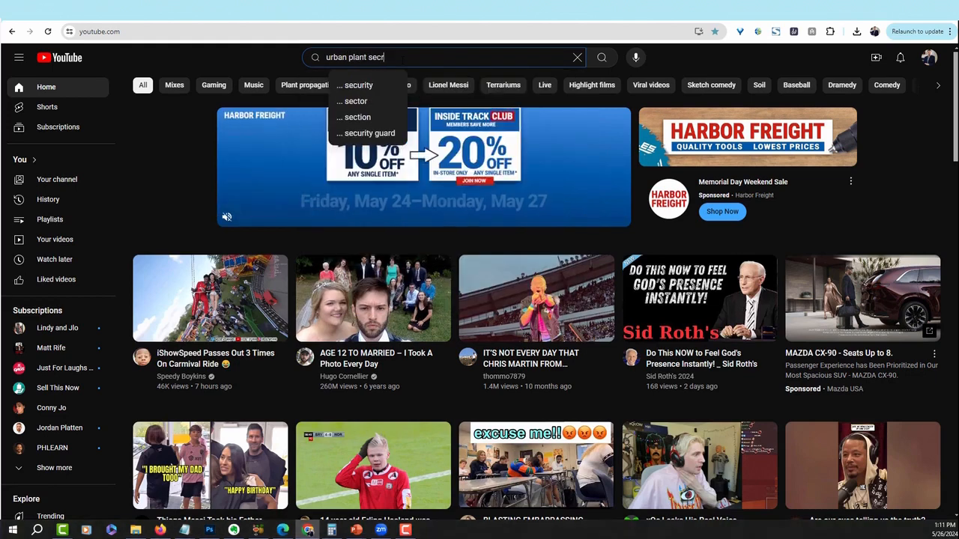
key("Return")
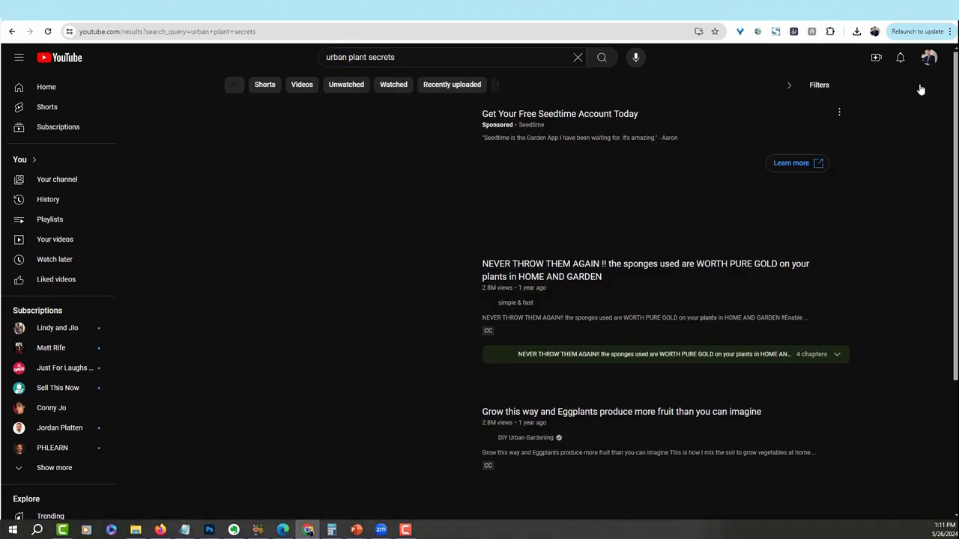
- Open the video "Grow this way and Eggplants produce more fruit than you can imagine", copy its URL and pause playback
scroll(955, 71, "down", 1)
scroll(956, 73, "down", 1)
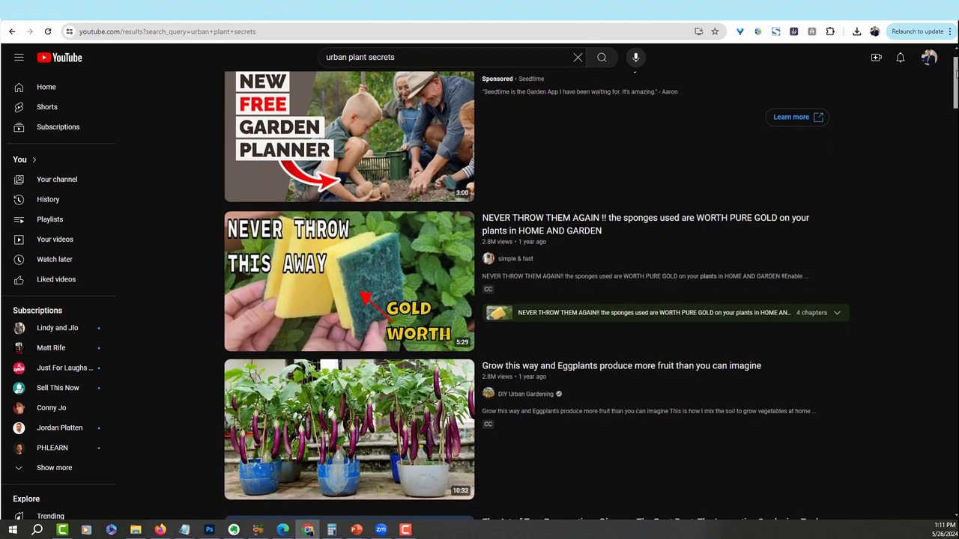
scroll(955, 71, "up", 1)
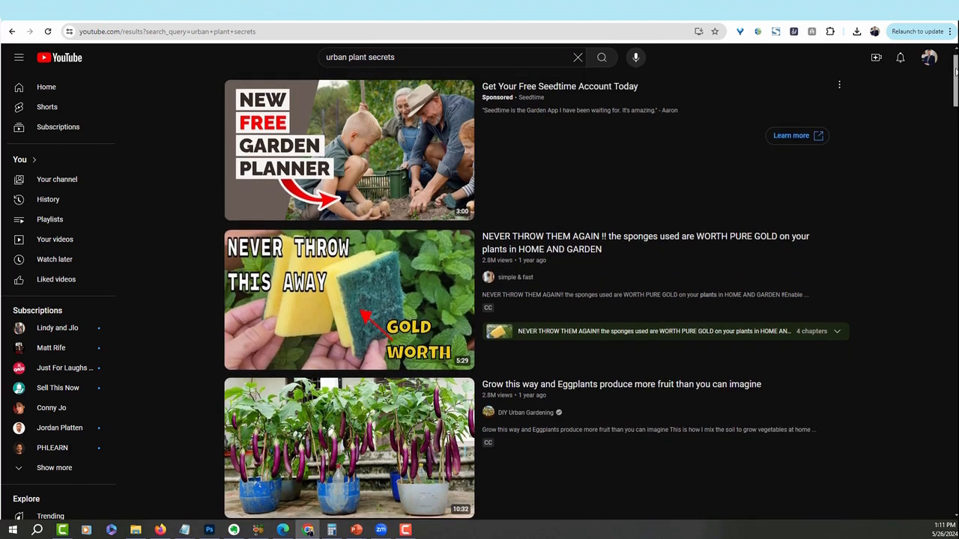
left_click_drag(954, 67, 950, 89)
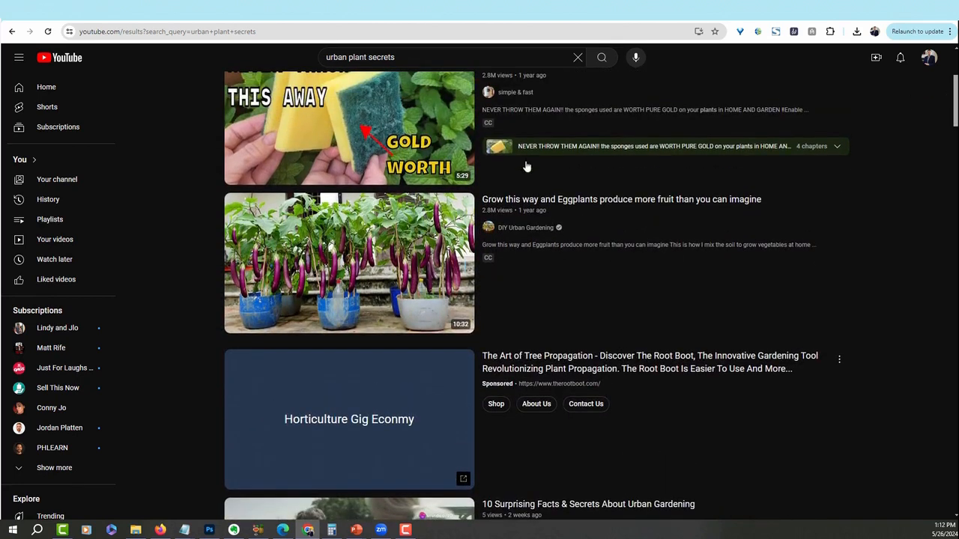
left_click(569, 200)
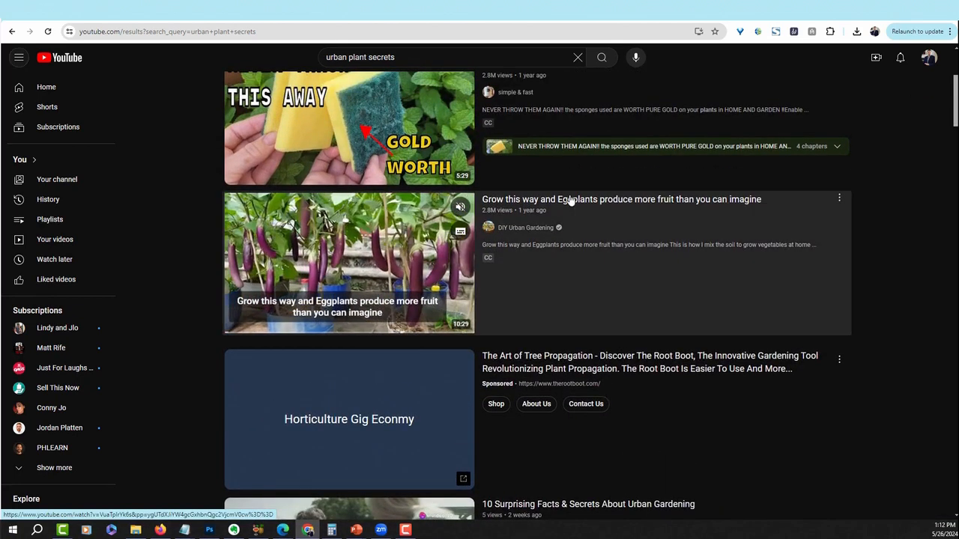
left_click(203, 31)
key("ctrl+c")
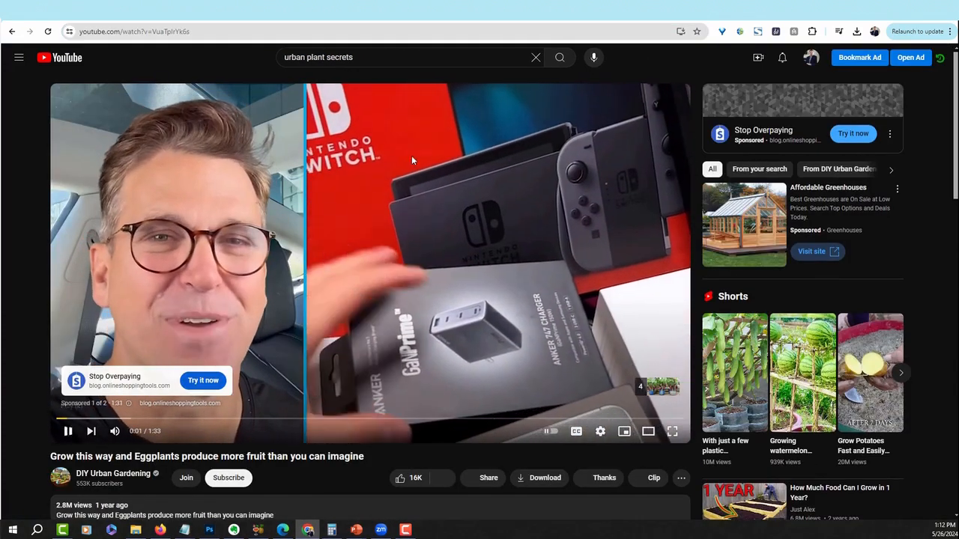
left_click(67, 431)
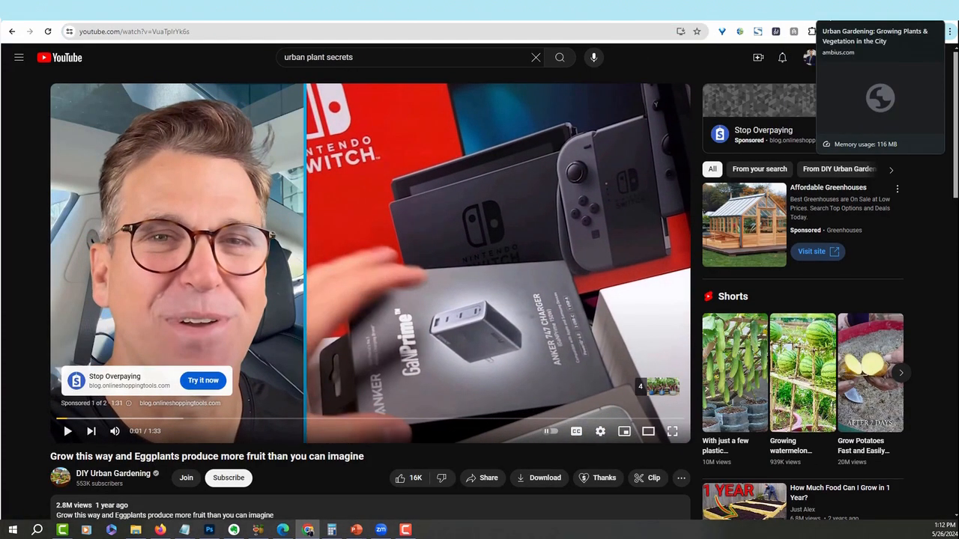
- Return to the Letterman newsletter and insert a Video block above the Article Review section
left_click(783, 10)
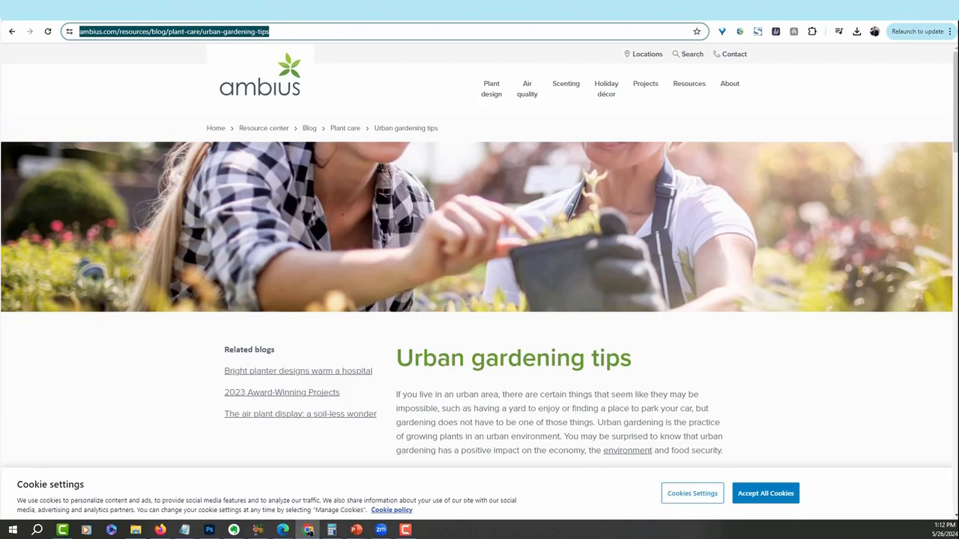
left_click(779, 11)
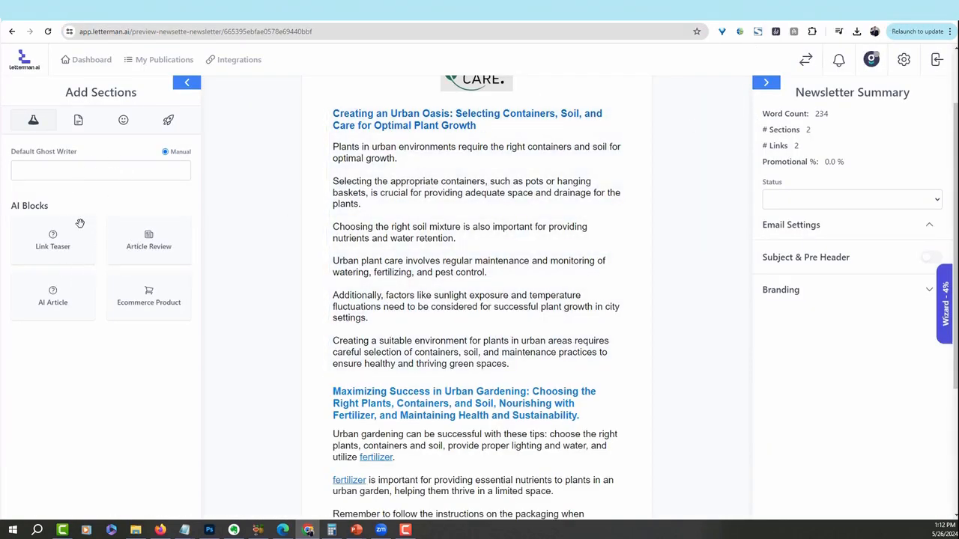
left_click(78, 122)
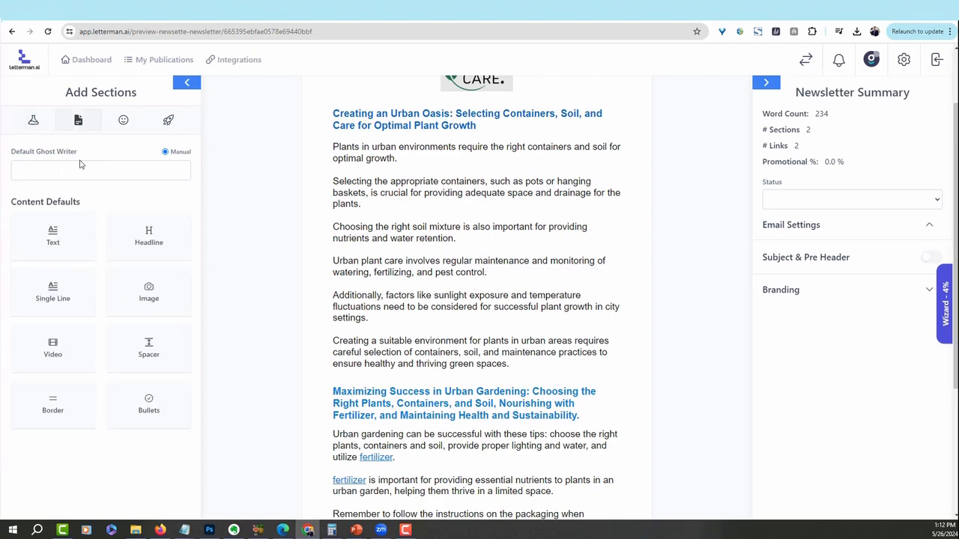
left_click_drag(56, 341, 458, 129)
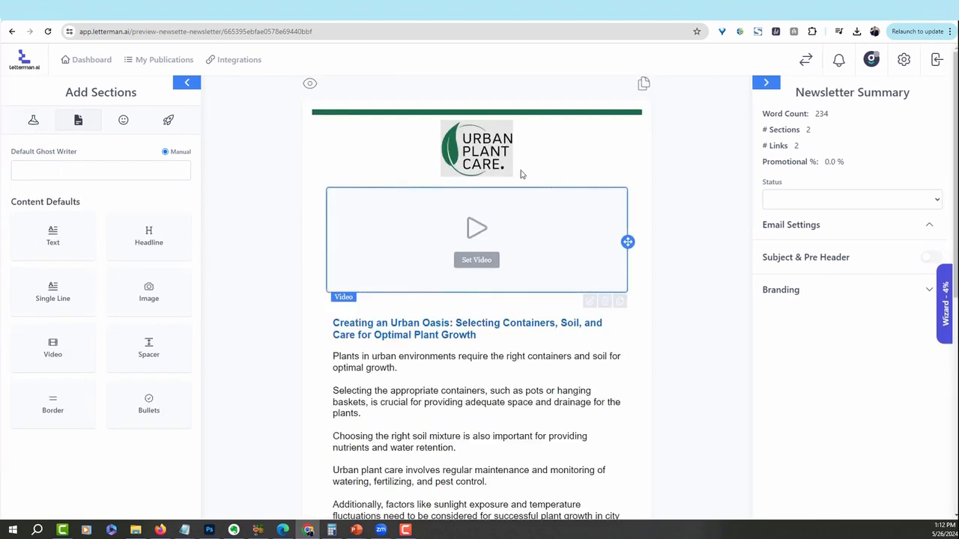
- Set the Video block's URL to the copied YouTube link and update the section
left_click(487, 263)
left_click(842, 171)
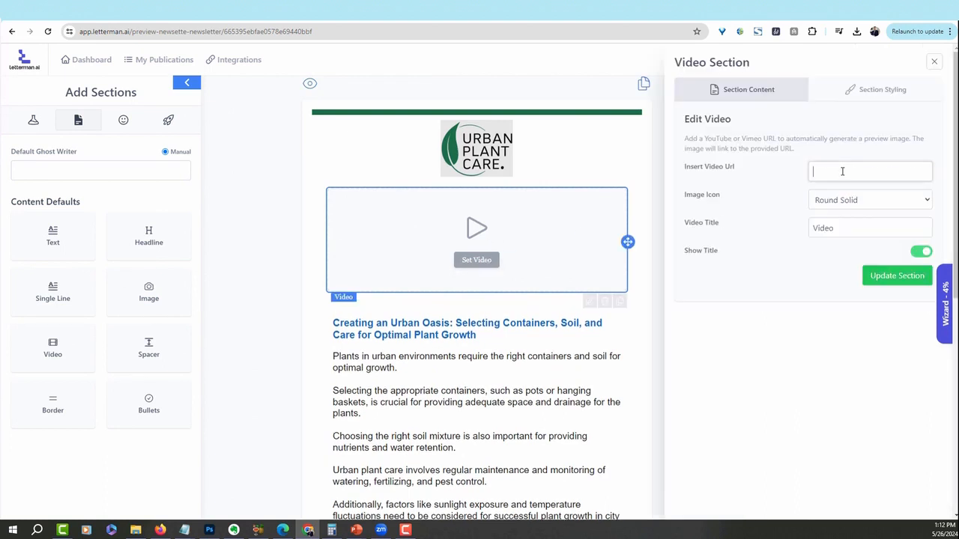
key("ctrl+v")
left_click(867, 278)
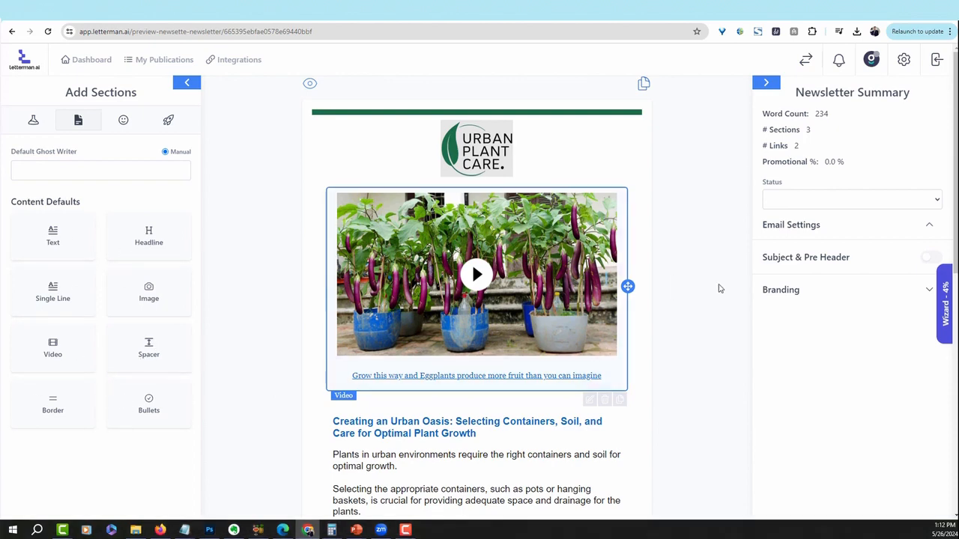
- Look through the Letterman Pro Wizard's goals, open Goal 10 "Pull In Video Block" to view its tutorial, and close the wizard
left_click(942, 291)
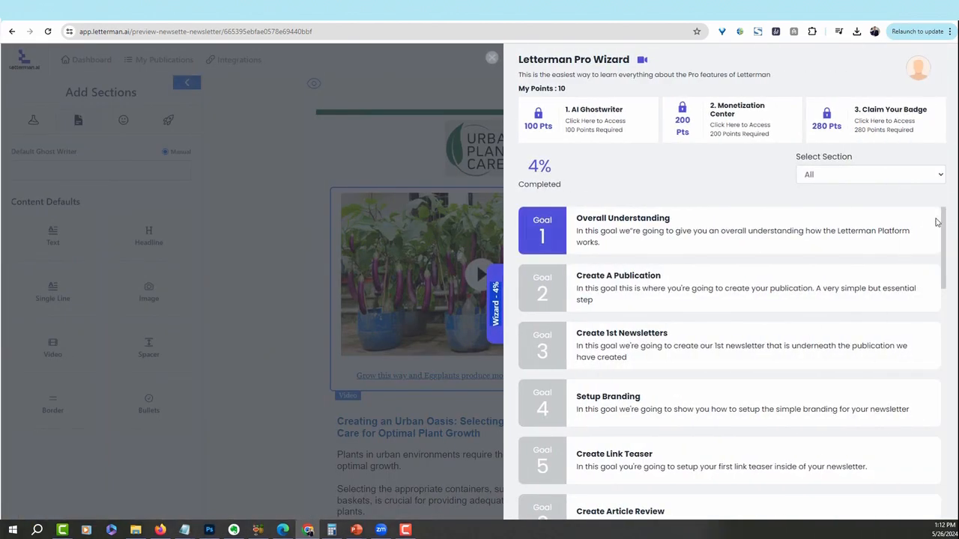
left_click_drag(944, 222, 947, 264)
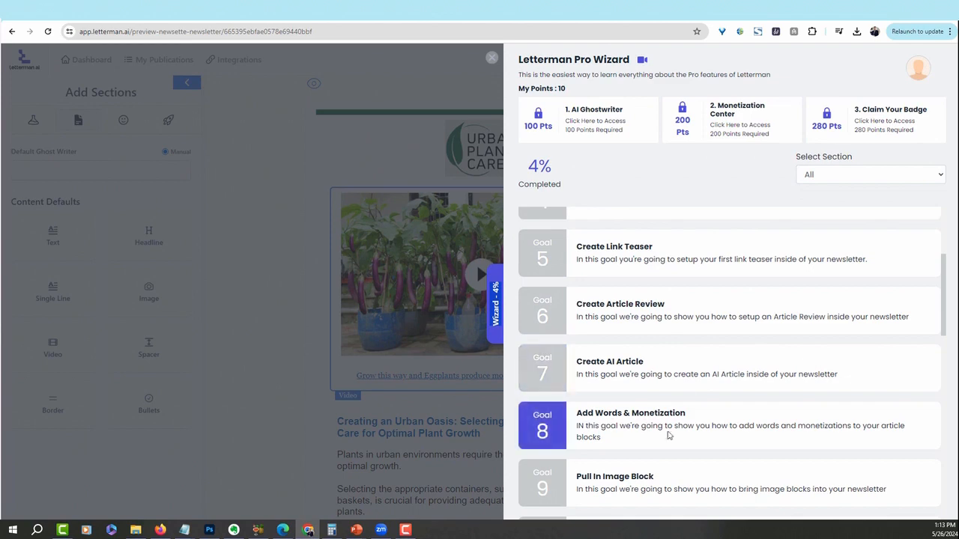
scroll(942, 322, "down", 3)
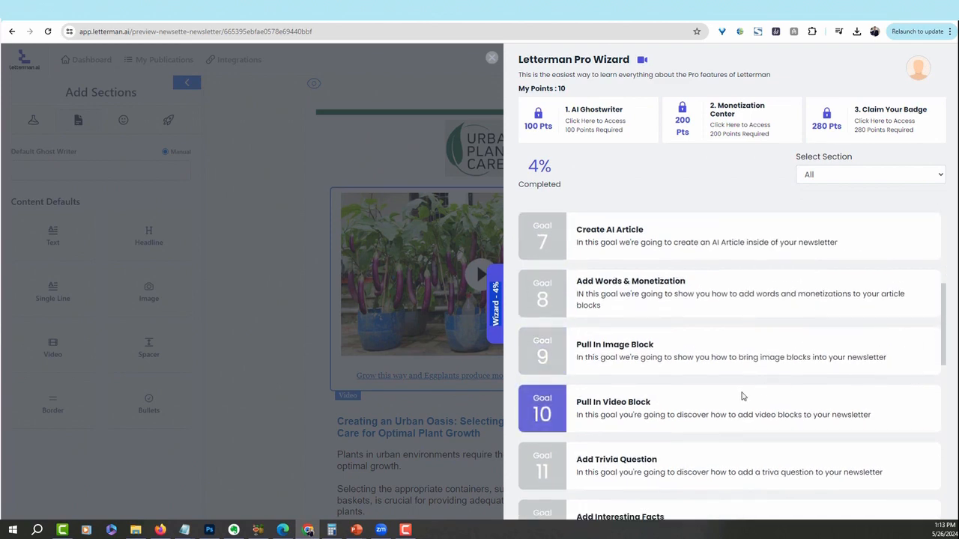
left_click(654, 407)
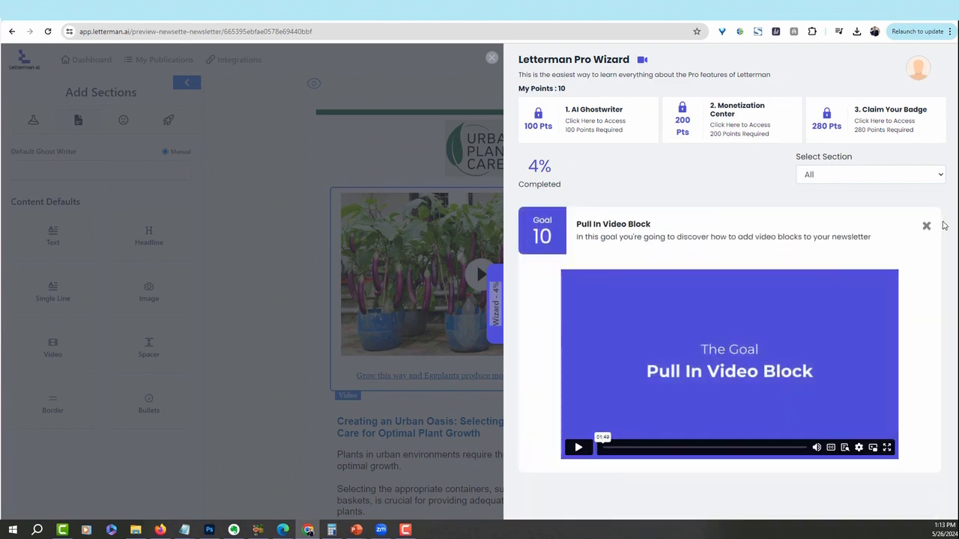
left_click(926, 225)
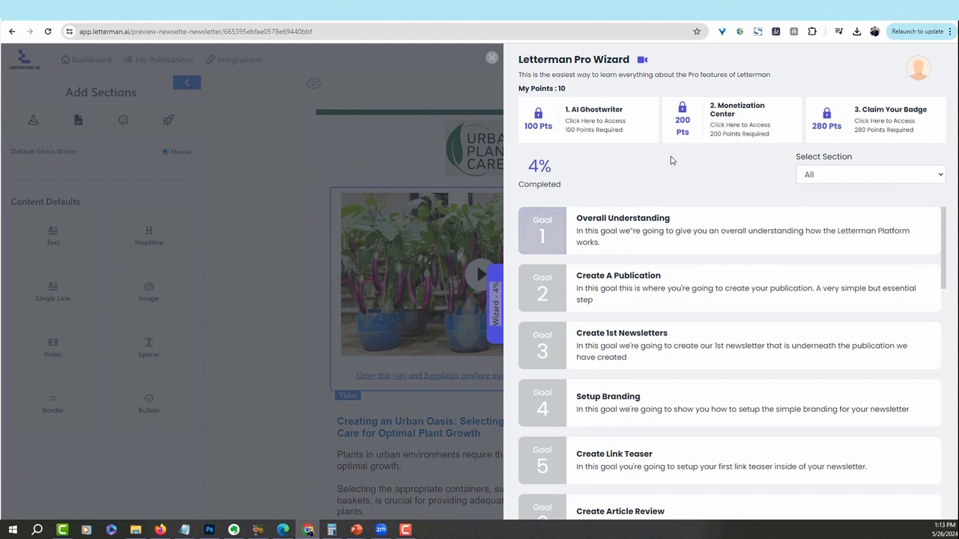
left_click(492, 58)
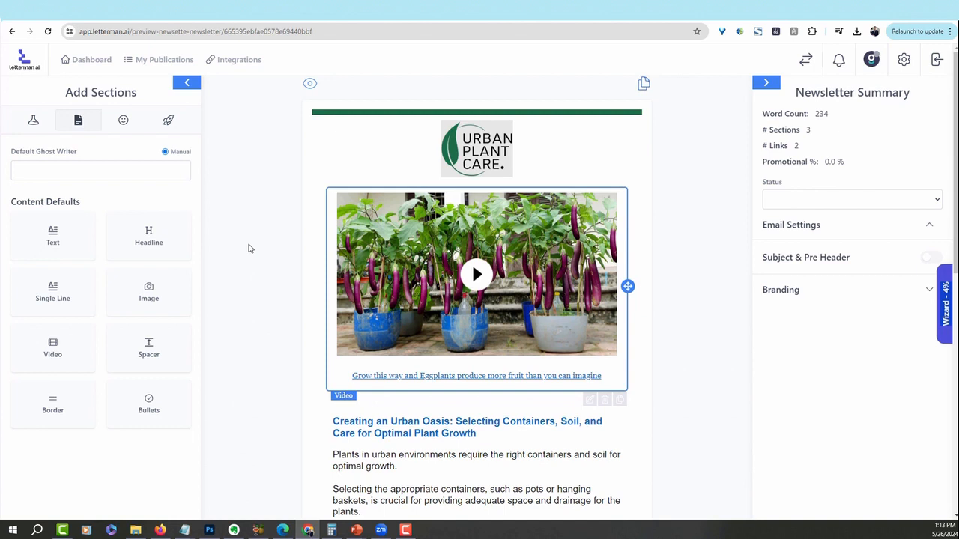
- Insert an Interesting Facts special block directly below the "Creating an Urban Oasis" article
left_click(124, 121)
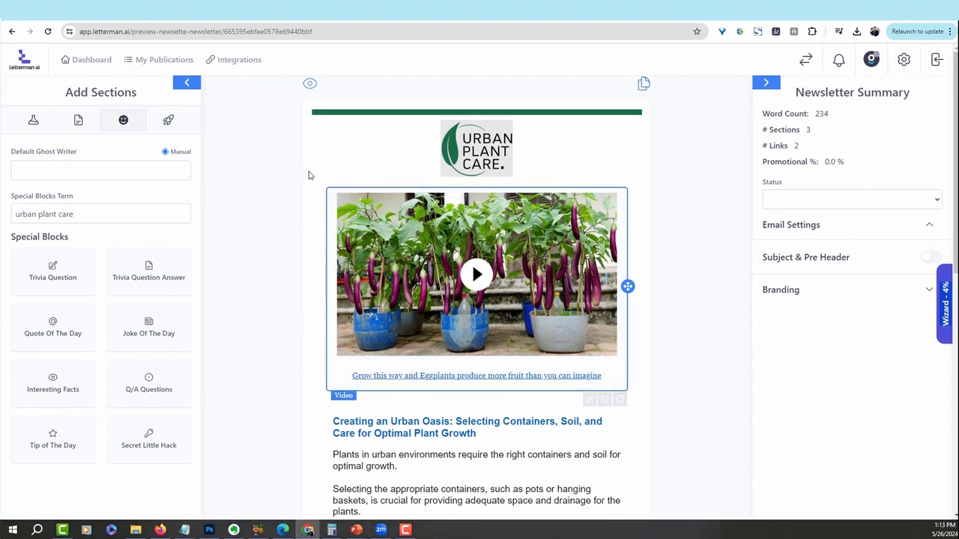
left_click_drag(950, 71, 952, 218)
left_click_drag(68, 385, 483, 378)
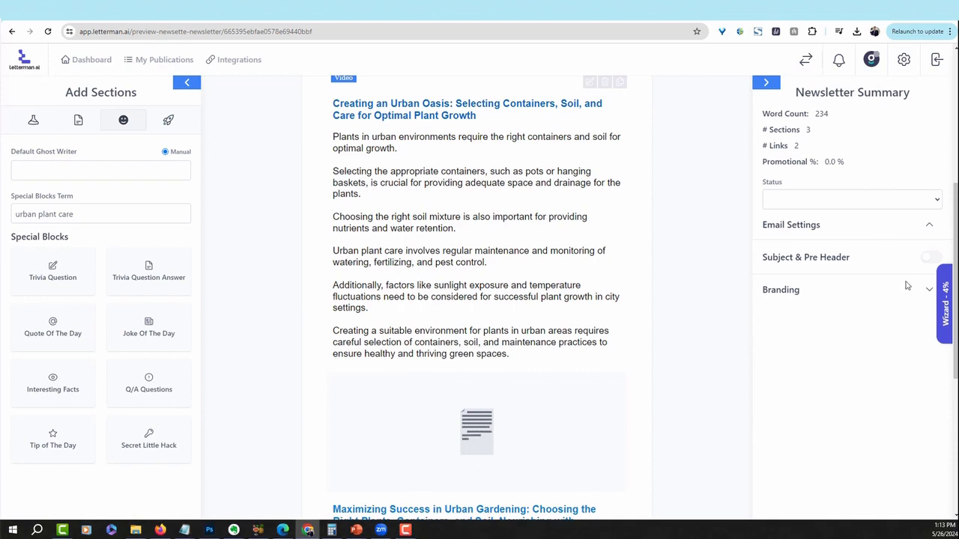
- Insert a Quote Of The Day block at the end of the newsletter, below the "Maximizing Success in Urban Gardening" article
left_click_drag(953, 210, 951, 274)
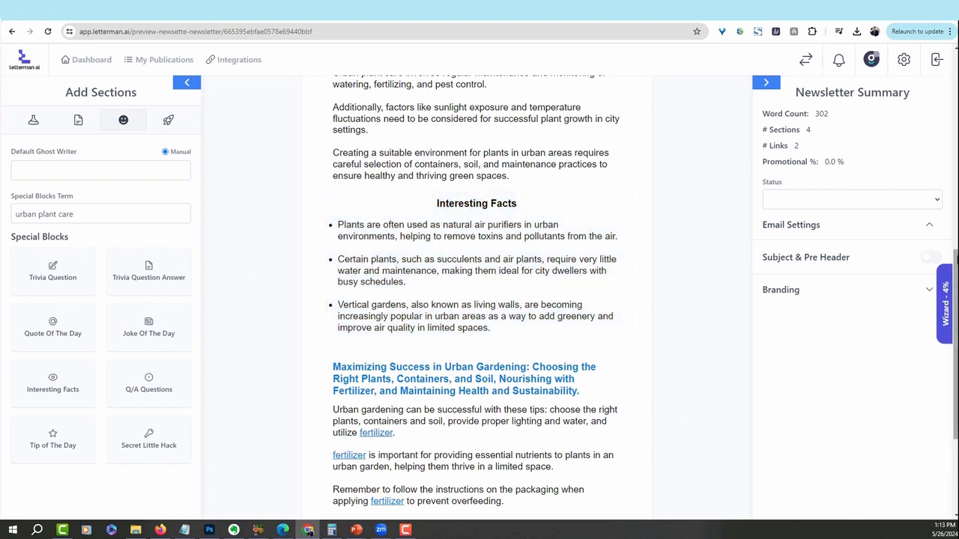
left_click_drag(951, 274, 952, 346)
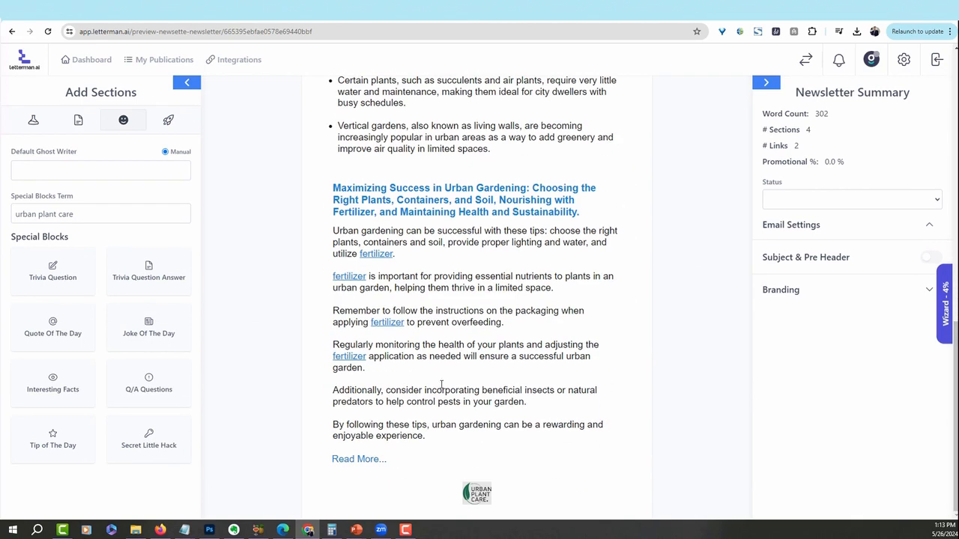
left_click_drag(52, 330, 443, 474)
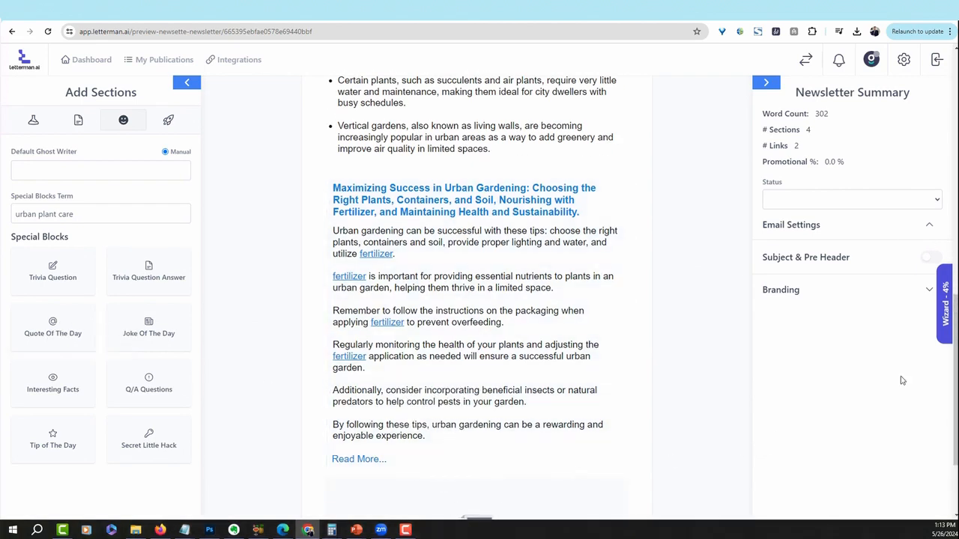
left_click_drag(949, 338, 955, 512)
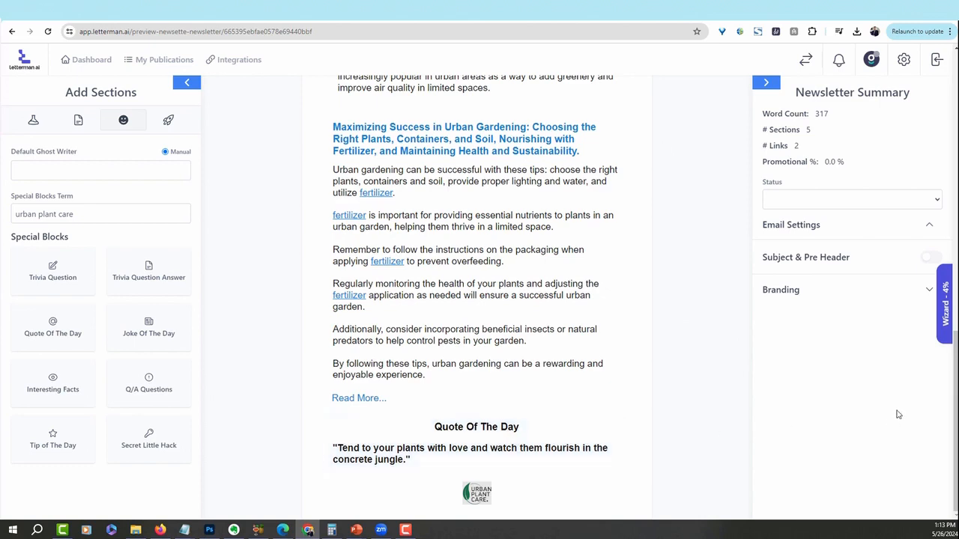
- Insert a Trivia Question block above the video and a Trivia Question Answer block at the end of the newsletter
left_click_drag(954, 413, 927, 124)
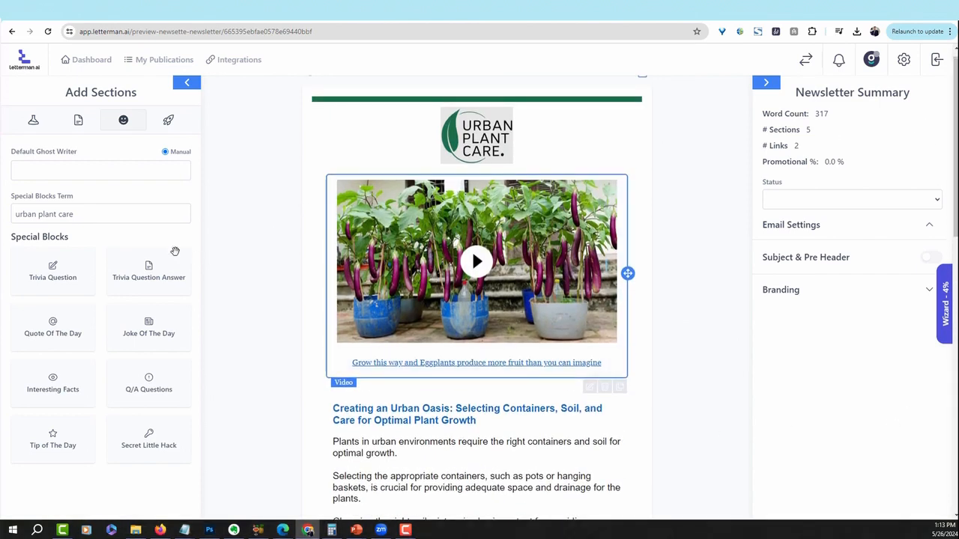
left_click_drag(46, 276, 621, 188)
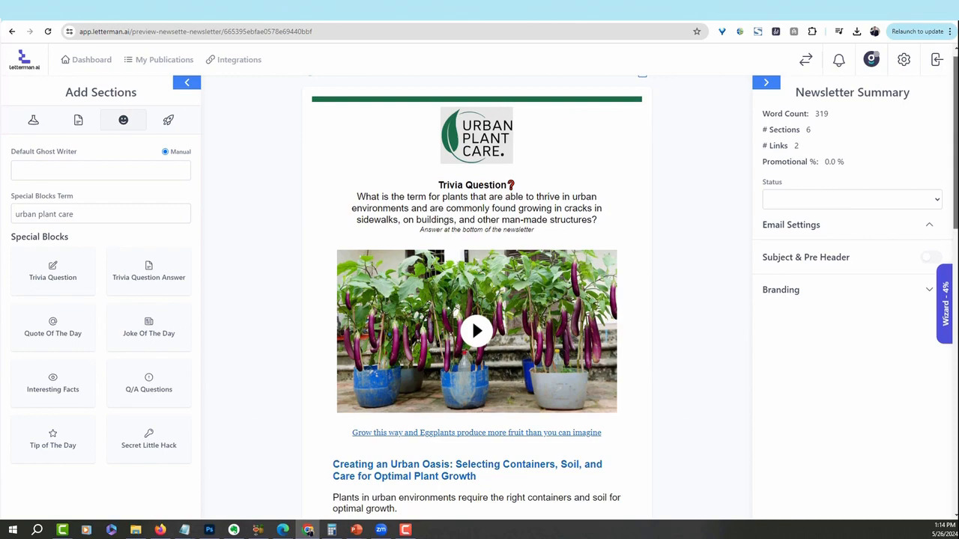
scroll(955, 128, "down", 10)
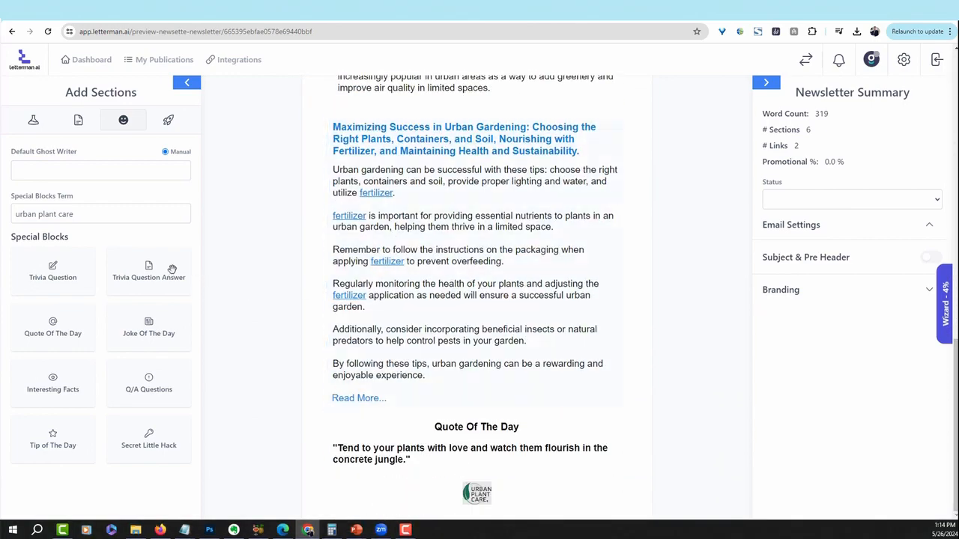
left_click_drag(150, 271, 403, 513)
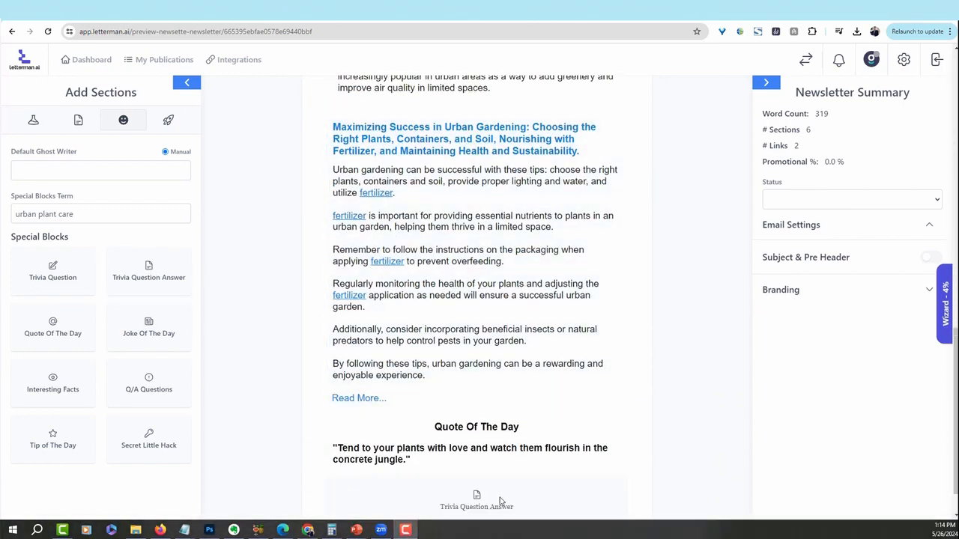
scroll(955, 412, "down", 1)
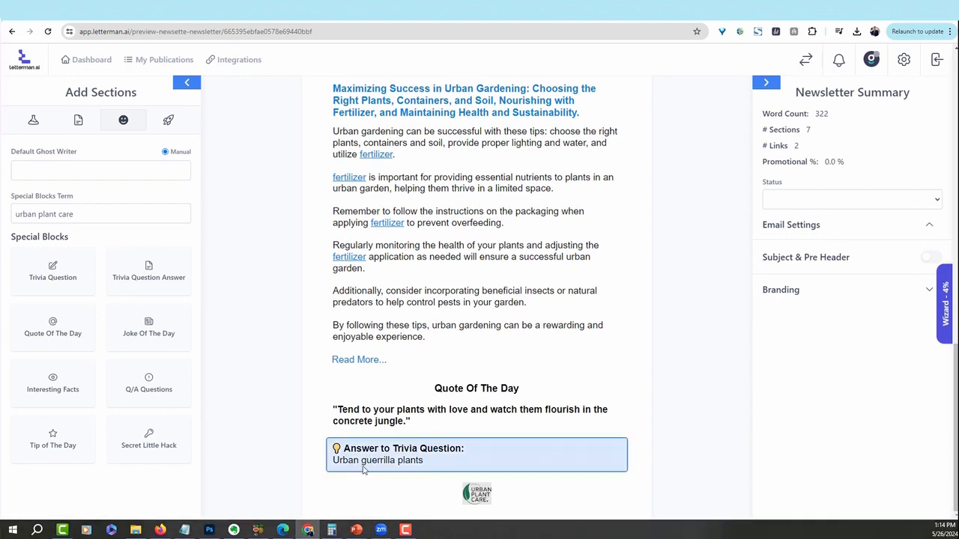
- Move the Quote Of The Day section up to sit directly below the Interesting Facts section
left_click(617, 408)
left_click_drag(627, 409, 569, 133)
left_click_drag(954, 364, 917, 46)
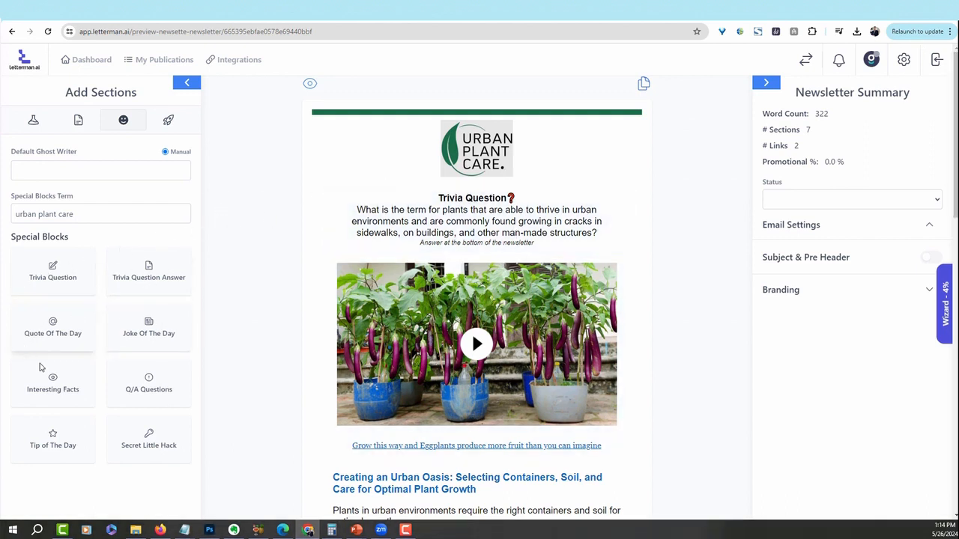
- Examine the Create Custom Block form with its block name, AI prompt and special feature options, and close it without creating a block
left_click(169, 121)
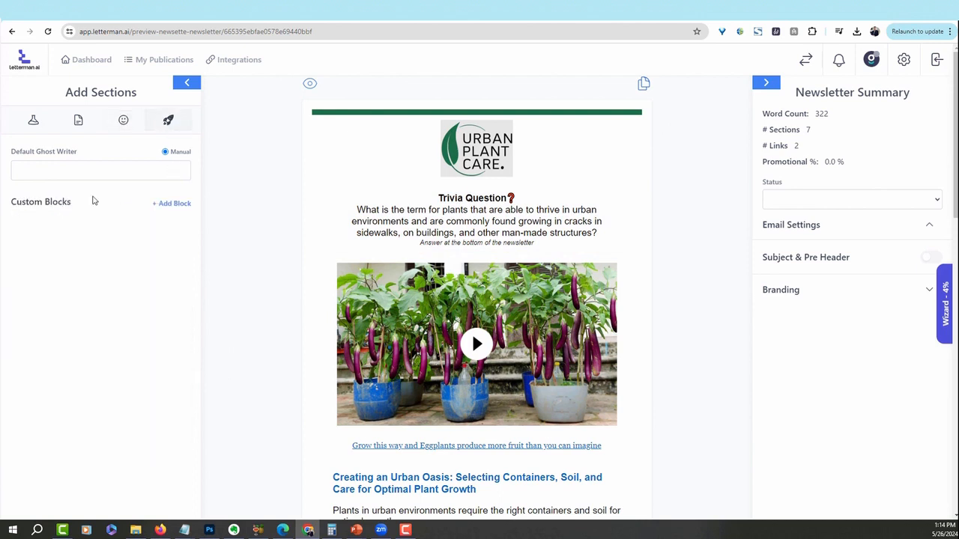
left_click(172, 203)
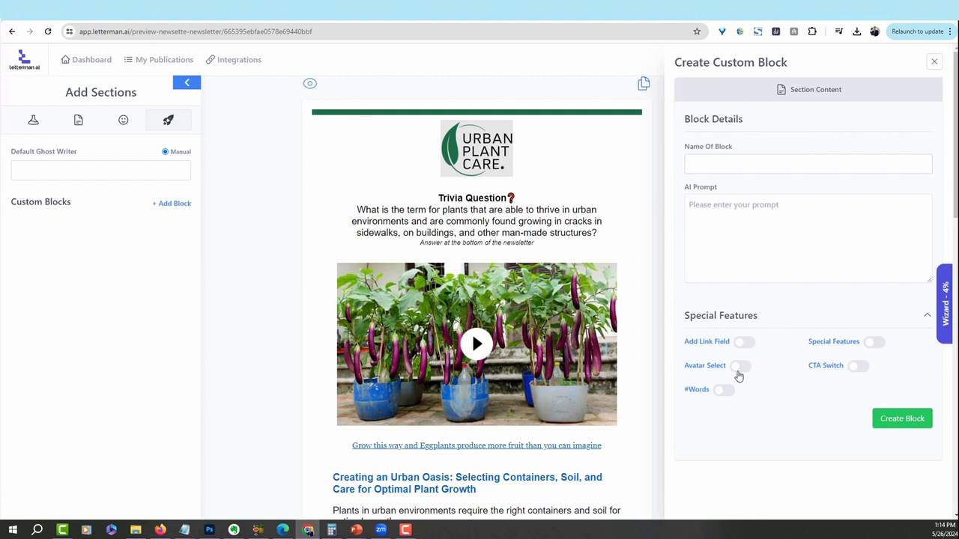
left_click(934, 62)
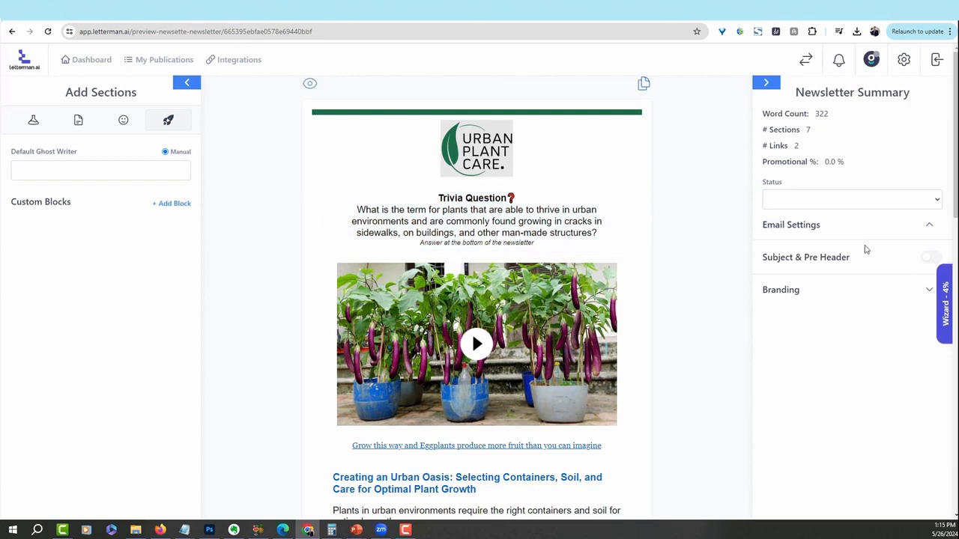
- Check the Letterman Pro Wizard's goals and locked rewards, and review the newsletter's sections from the trivia question downward
left_click(944, 302)
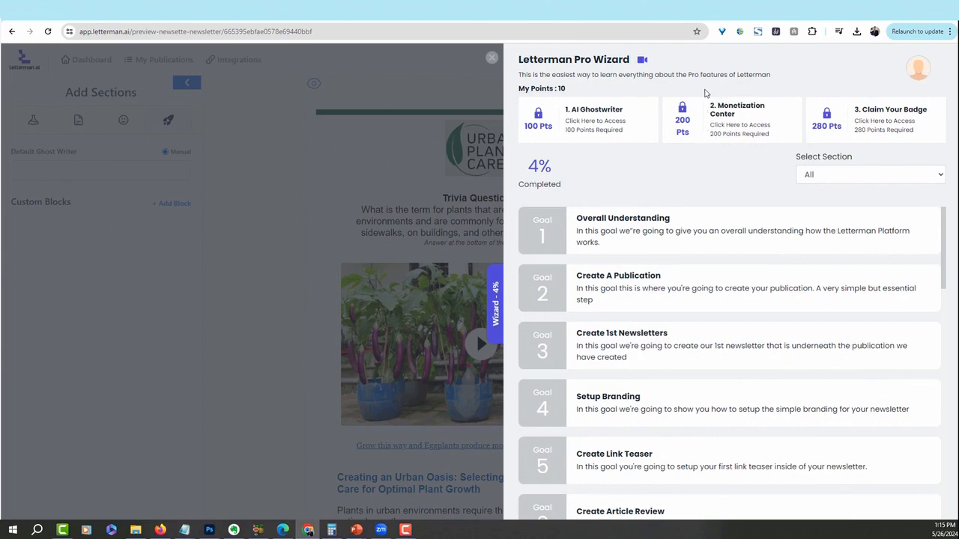
left_click(491, 59)
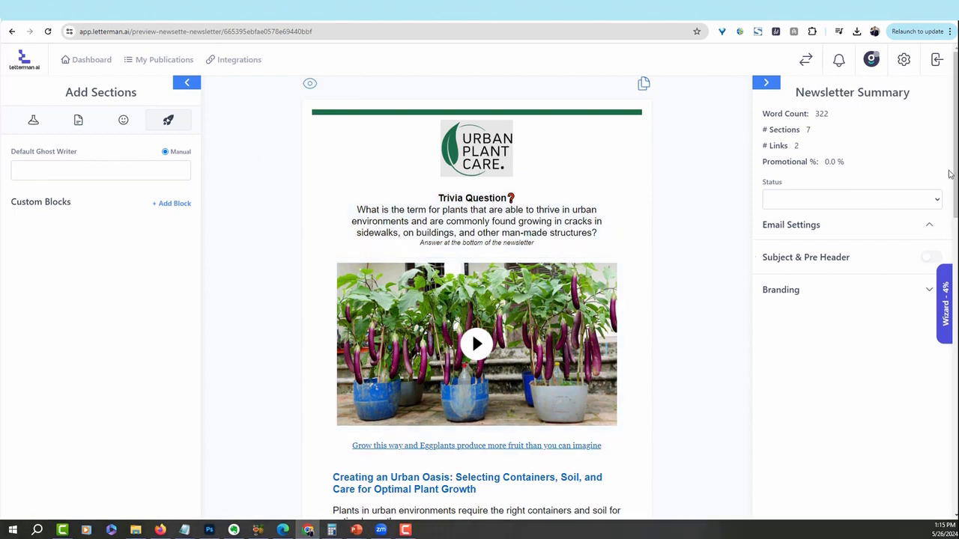
scroll(829, 218, "down", 2)
scroll(472, 123, "down", 3)
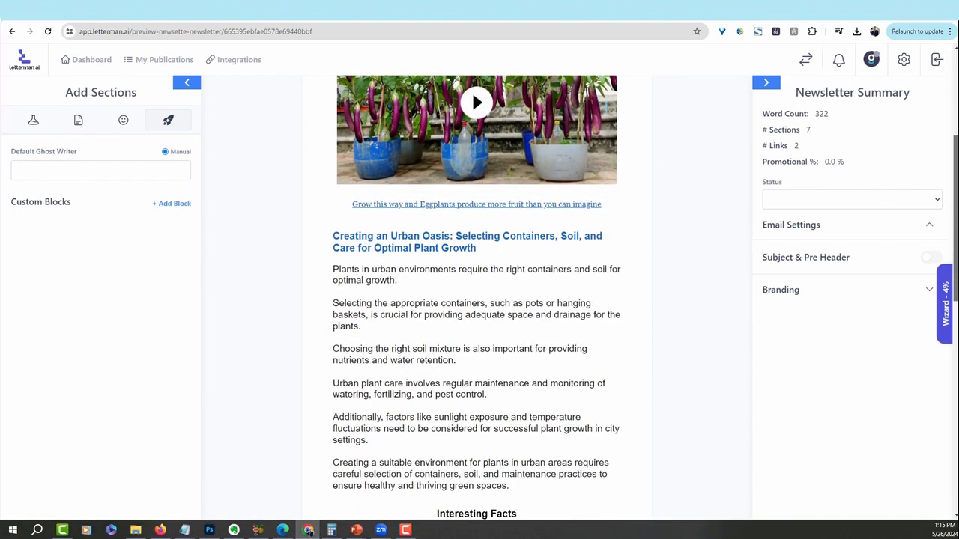
scroll(628, 260, "down", 5)
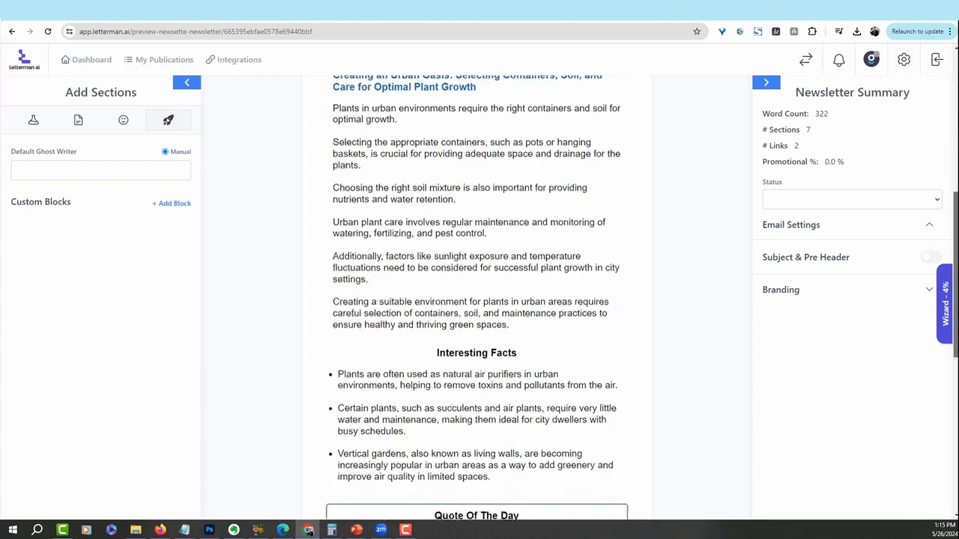
left_click_drag(955, 365, 952, 131)
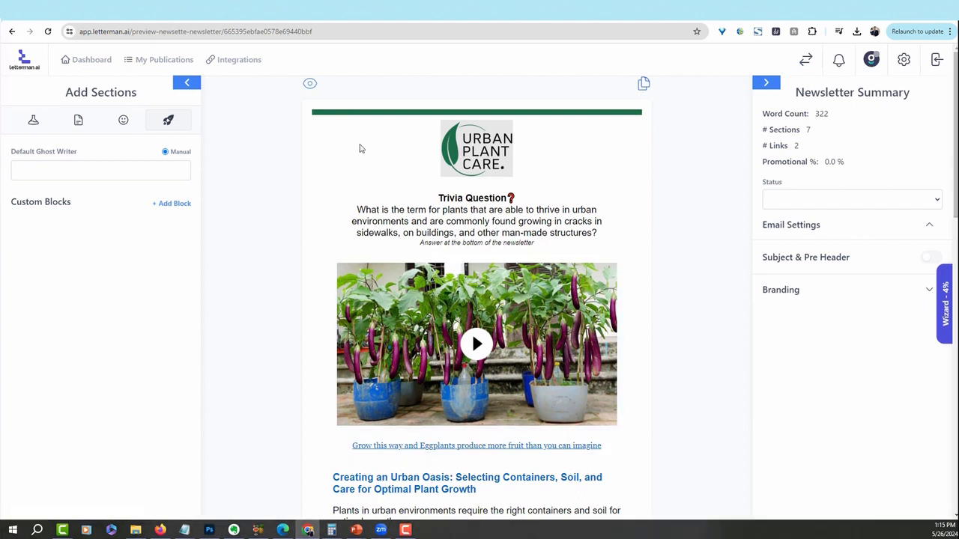
- View the newsletter's preview page, return to the editor and check the available Status options
left_click(308, 86)
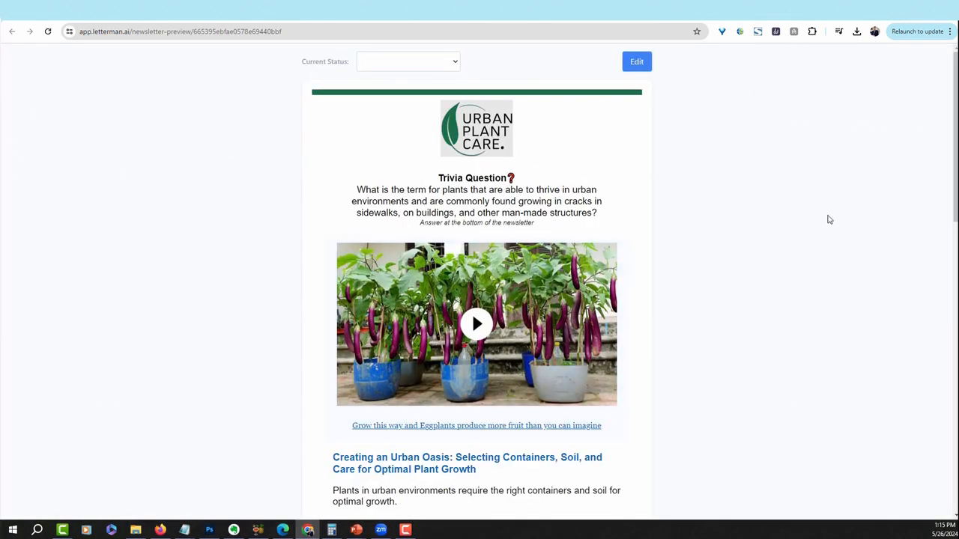
mouse_move(954, 92)
left_mouse_down()
mouse_move(935, 411)
mouse_move(954, 75)
left_mouse_up()
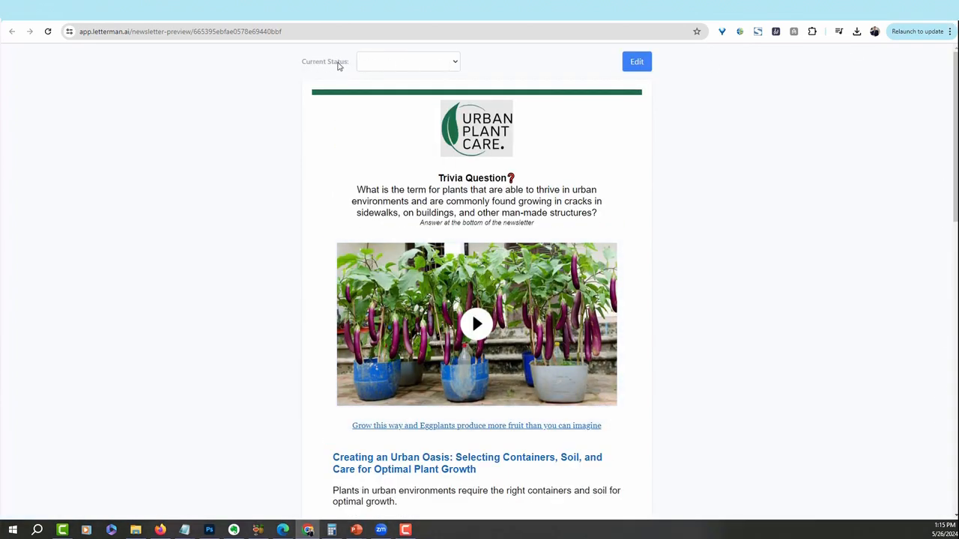
left_click(765, 20)
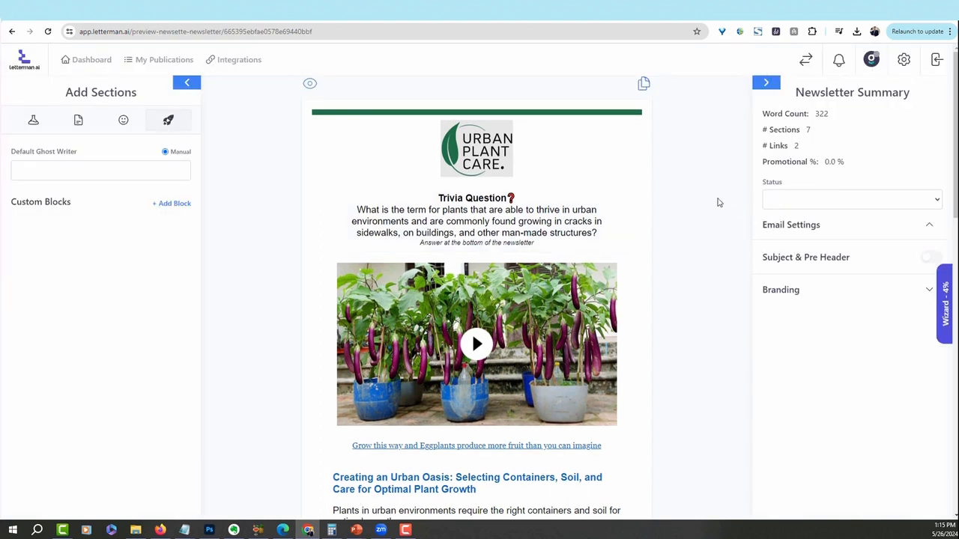
left_click(786, 205)
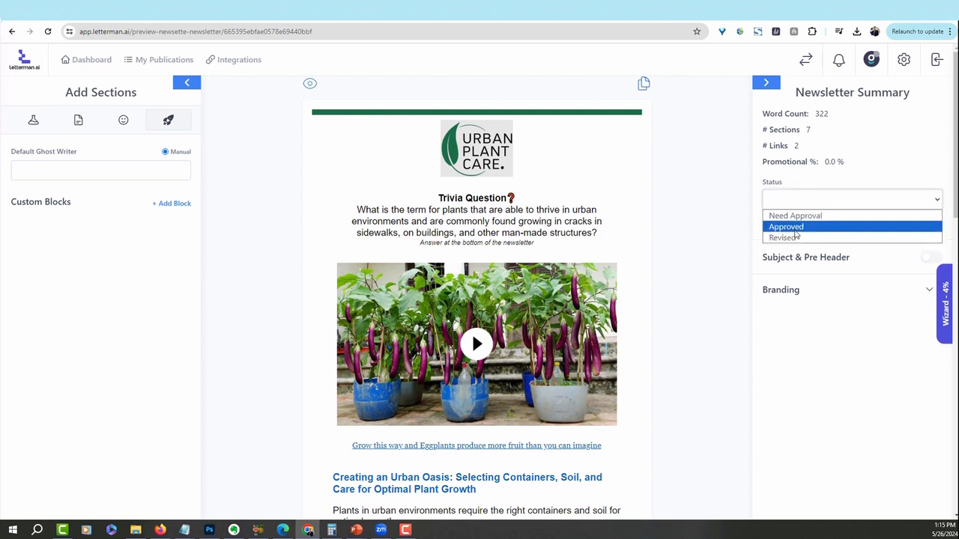
left_click(764, 218)
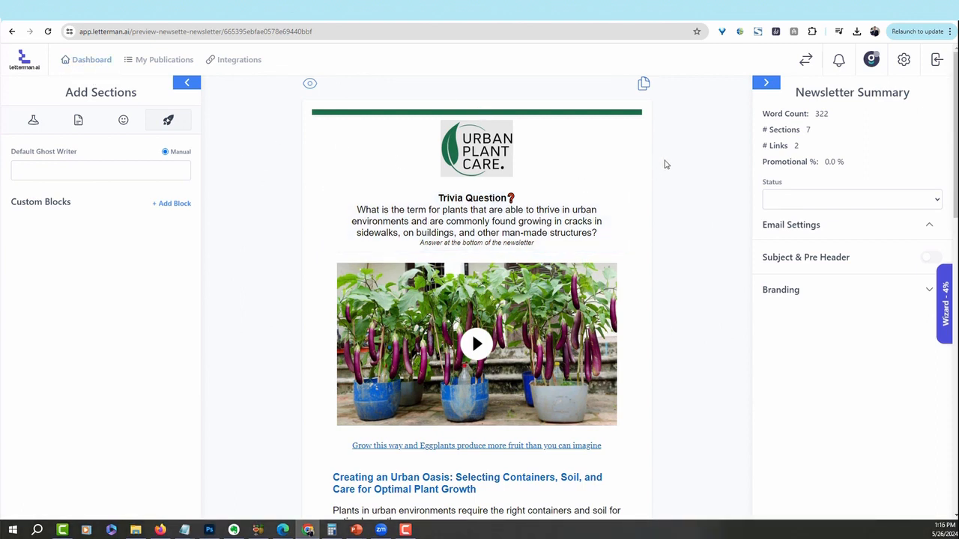
- Turn on Subject & Pre Header in the email settings and look over the generated subject and pre header text
left_click(928, 261)
scroll(472, 231, "down", 1)
scroll(472, 230, "up", 1)
left_click_drag(773, 296, 816, 317)
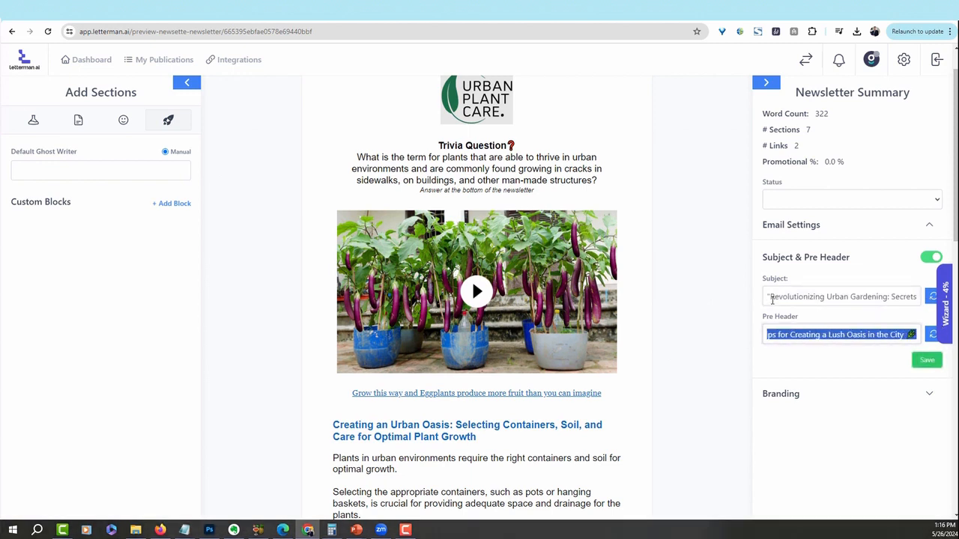
left_click_drag(767, 297, 914, 297)
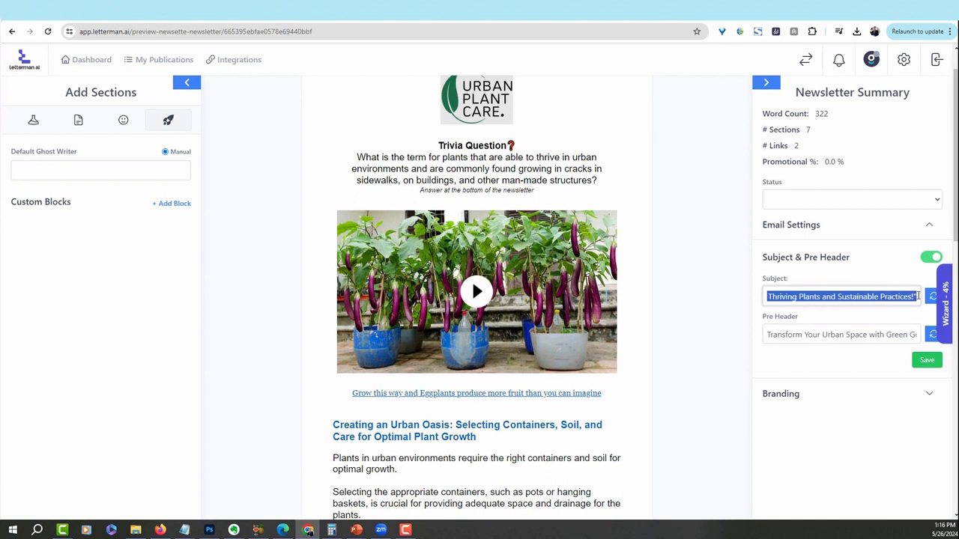
- Save the newsletter's subject and pre header, and set its status to Approved
left_click(926, 361)
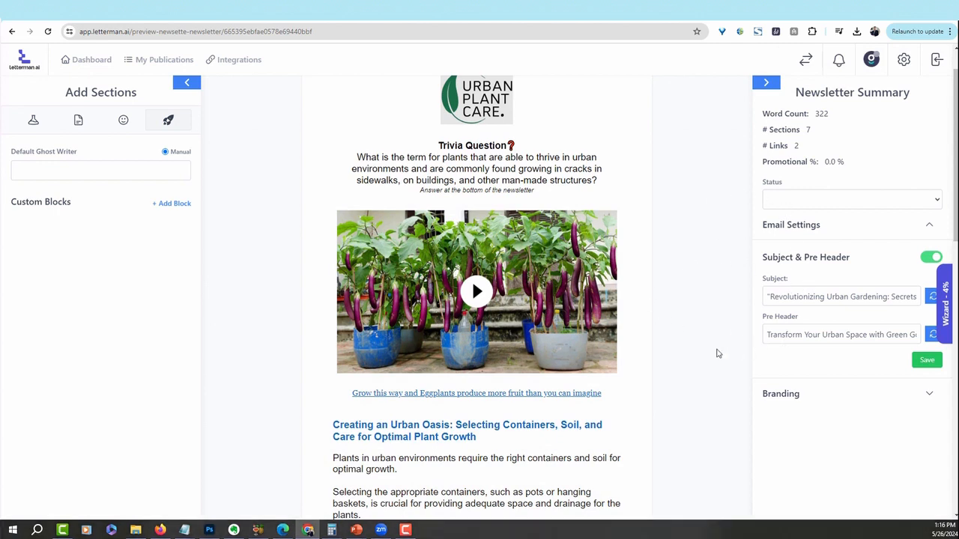
left_click(797, 205)
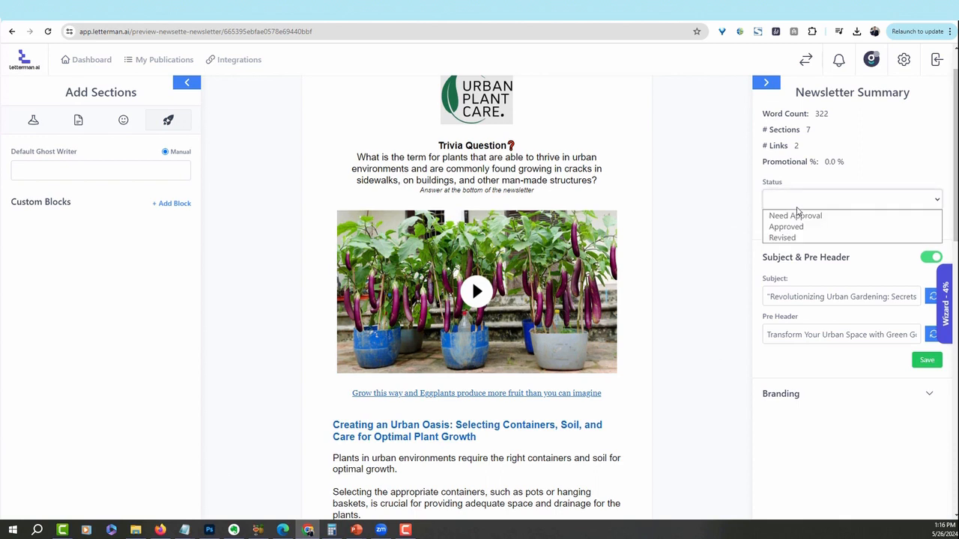
left_click(796, 227)
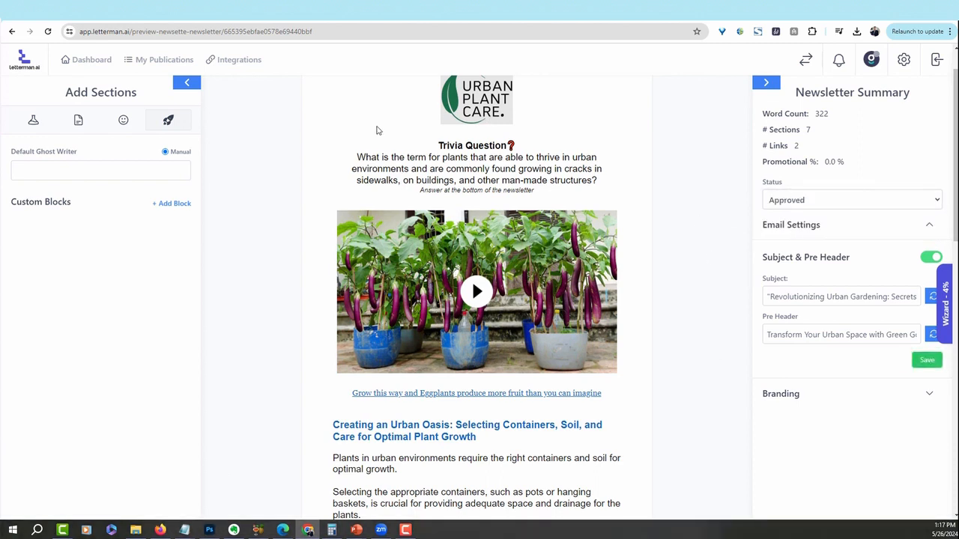
- Copy the approved Urban Plant Care newsletter's email HTML from its Send Newsletter form on the dashboard into Notepad, and close the form
left_click(91, 60)
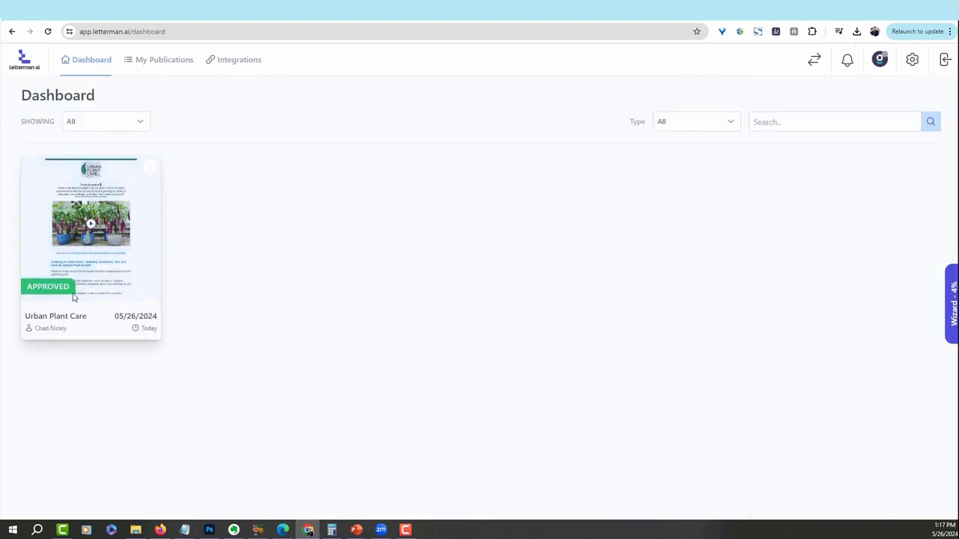
left_click(150, 166)
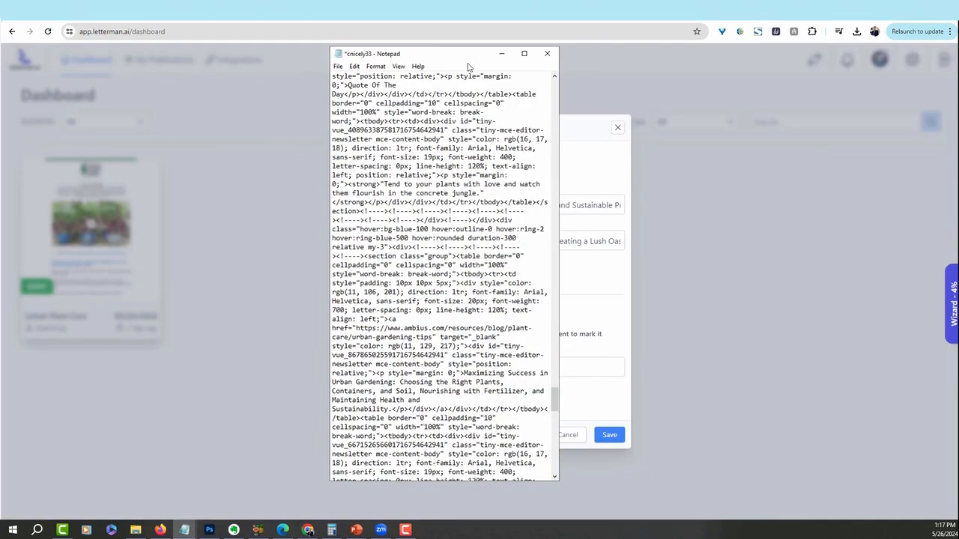
mouse_move(468, 54)
left_mouse_down()
mouse_move(307, 65)
mouse_move(0, 112)
left_mouse_up()
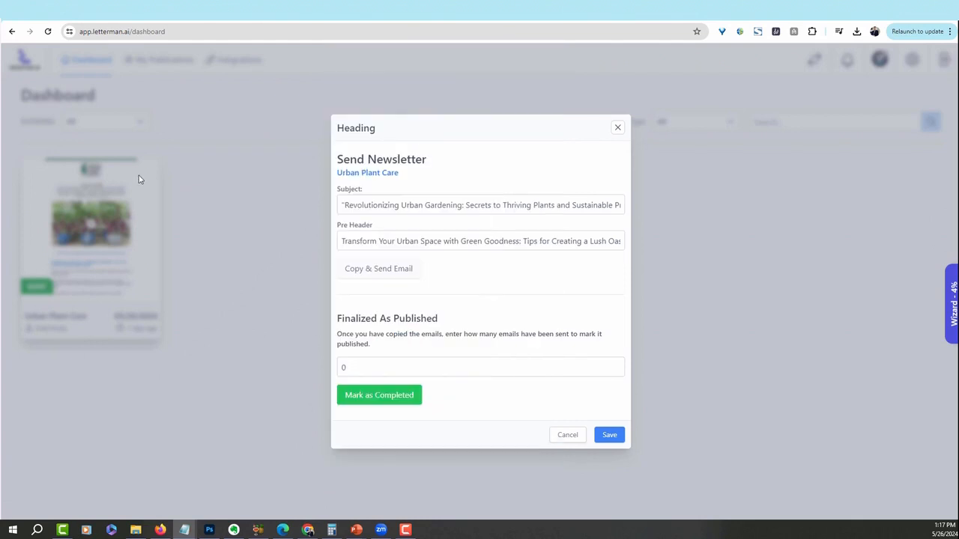
left_click(617, 128)
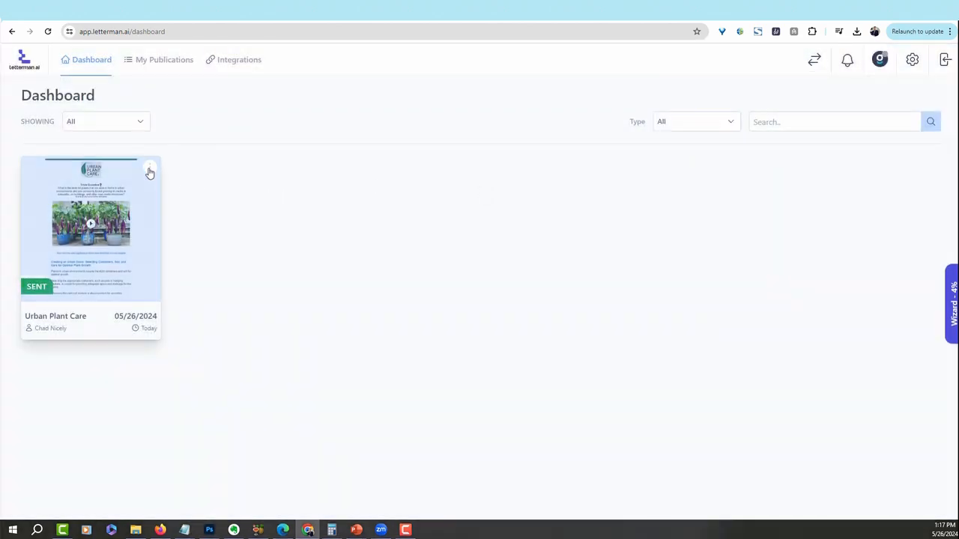